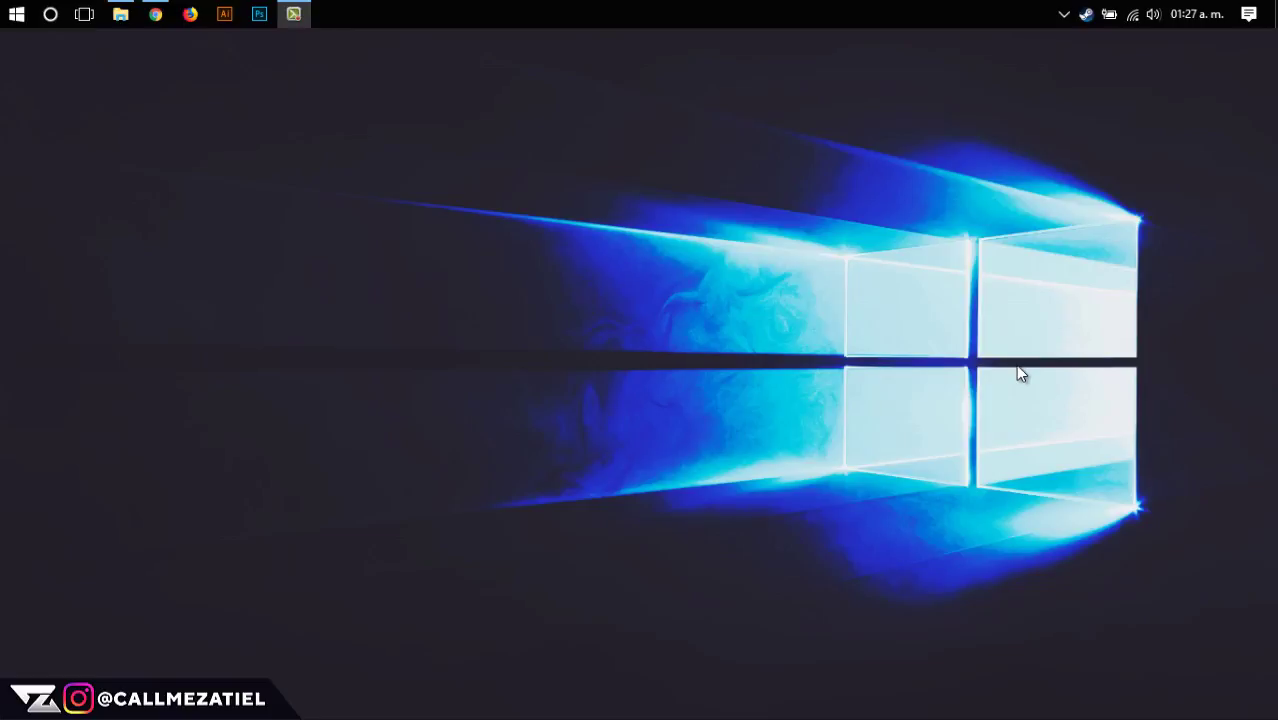
- Switch to Chrome and download the ZIP package of Geek Uninstaller Free from geekuninstaller.com
{"action": "left_click", "coordinate": [155, 14]}
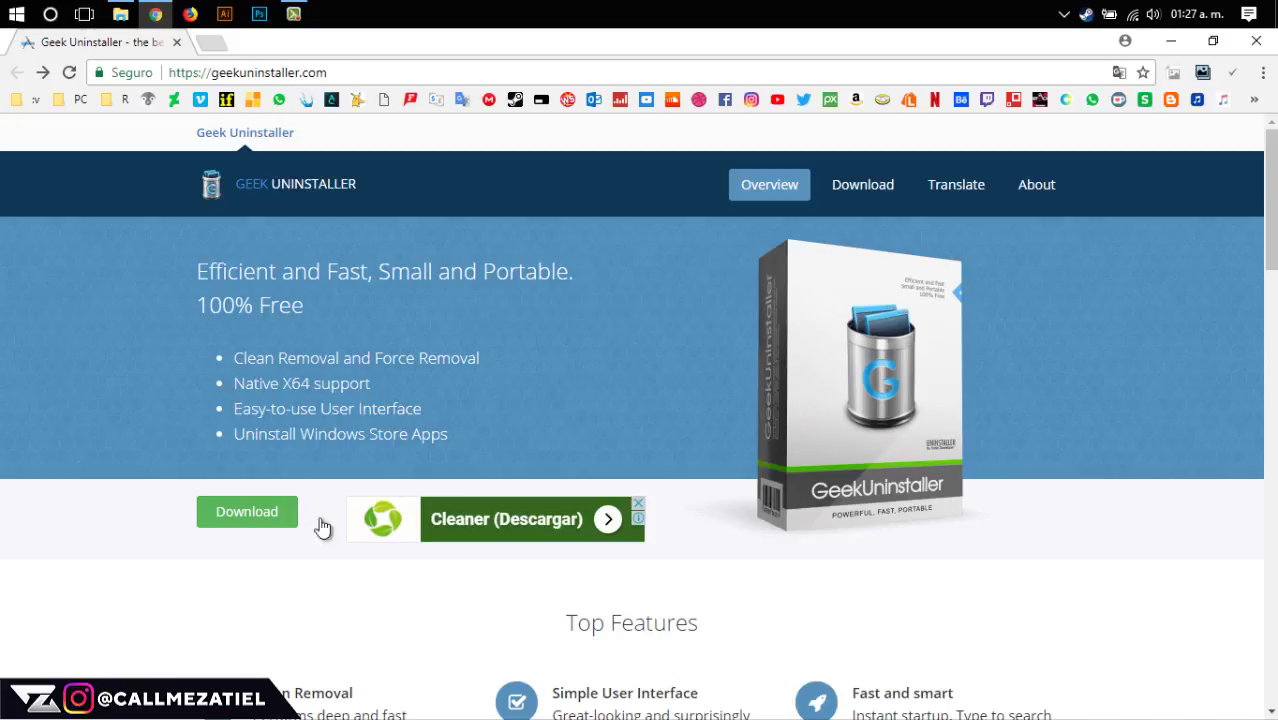
{"action": "left_click", "coordinate": [268, 518]}
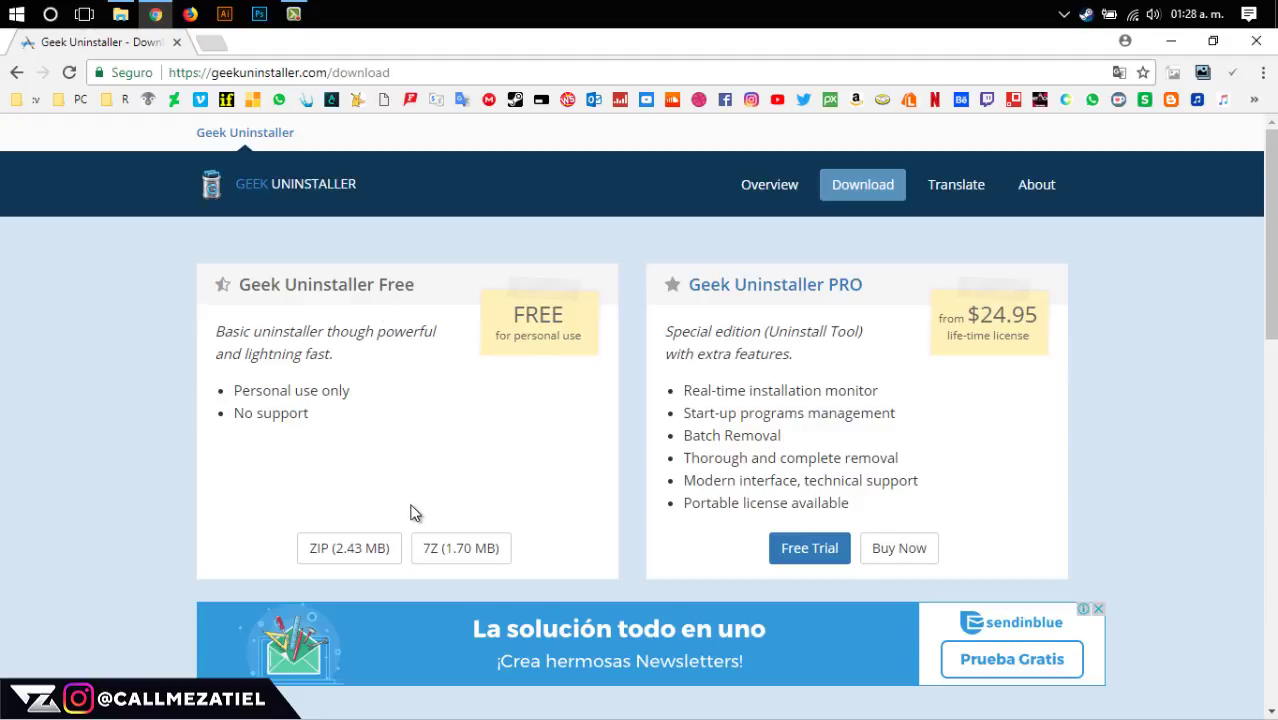
{"action": "left_click", "coordinate": [370, 563]}
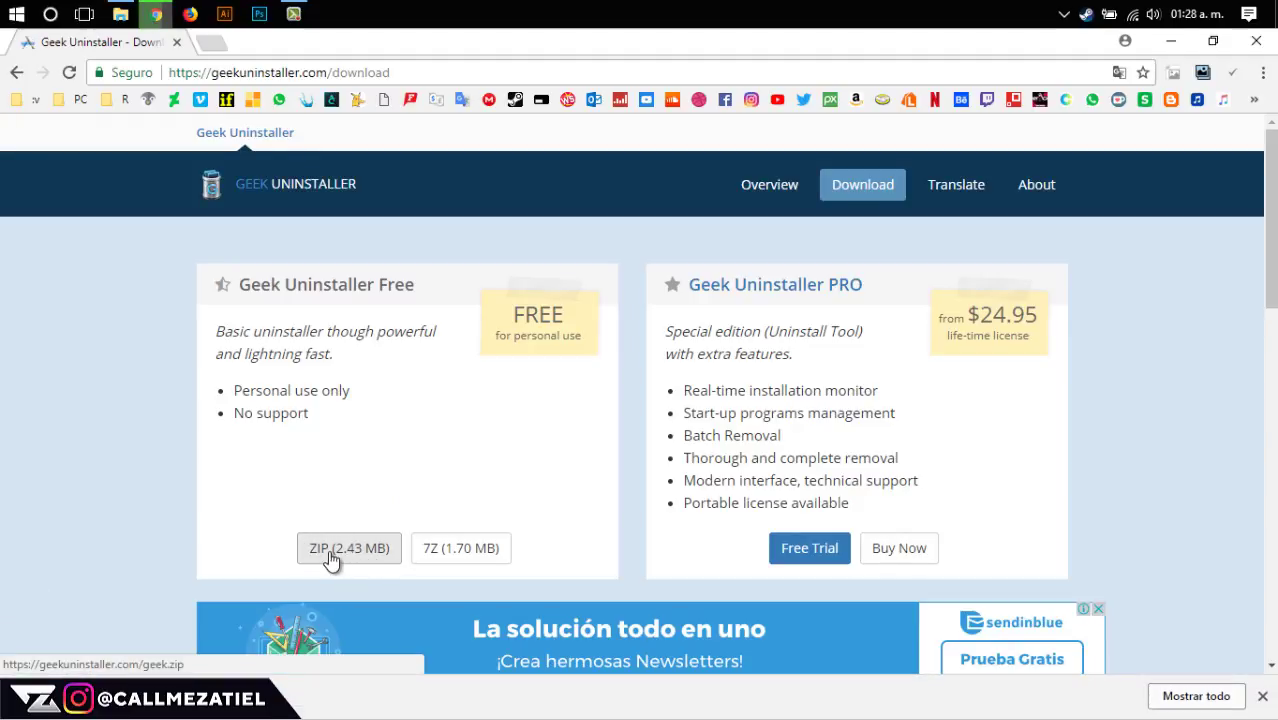
{"action": "left_click", "coordinate": [1172, 41]}
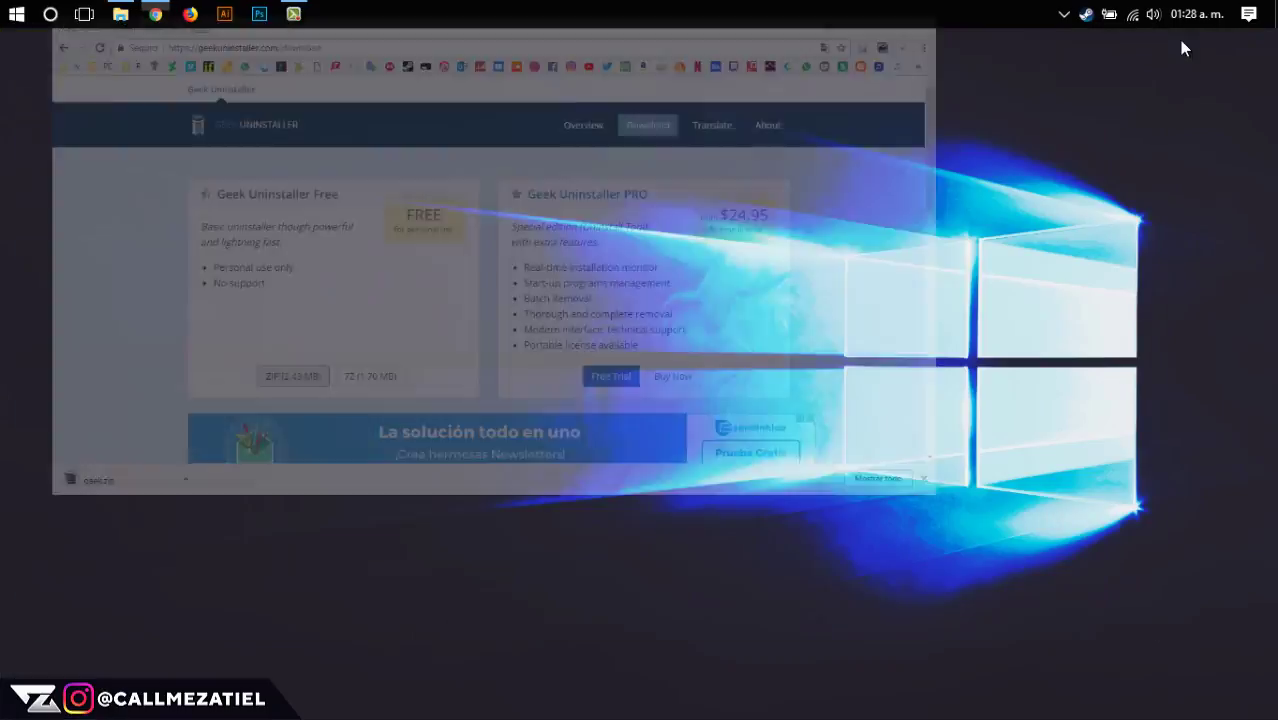
- Switch to the Programa folder in File Explorer and extract geek.zip there
{"action": "mouse_move", "coordinate": [117, 10]}
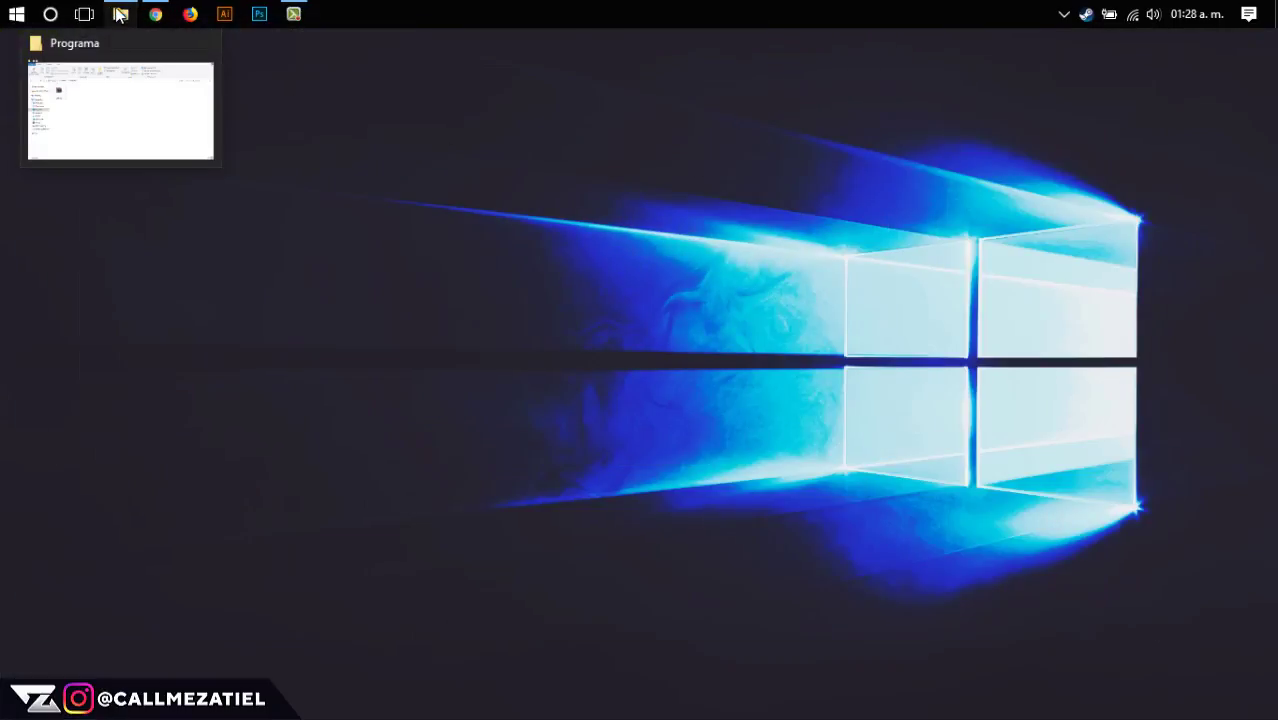
{"action": "left_click", "coordinate": [188, 128]}
{"action": "left_click", "coordinate": [235, 248]}
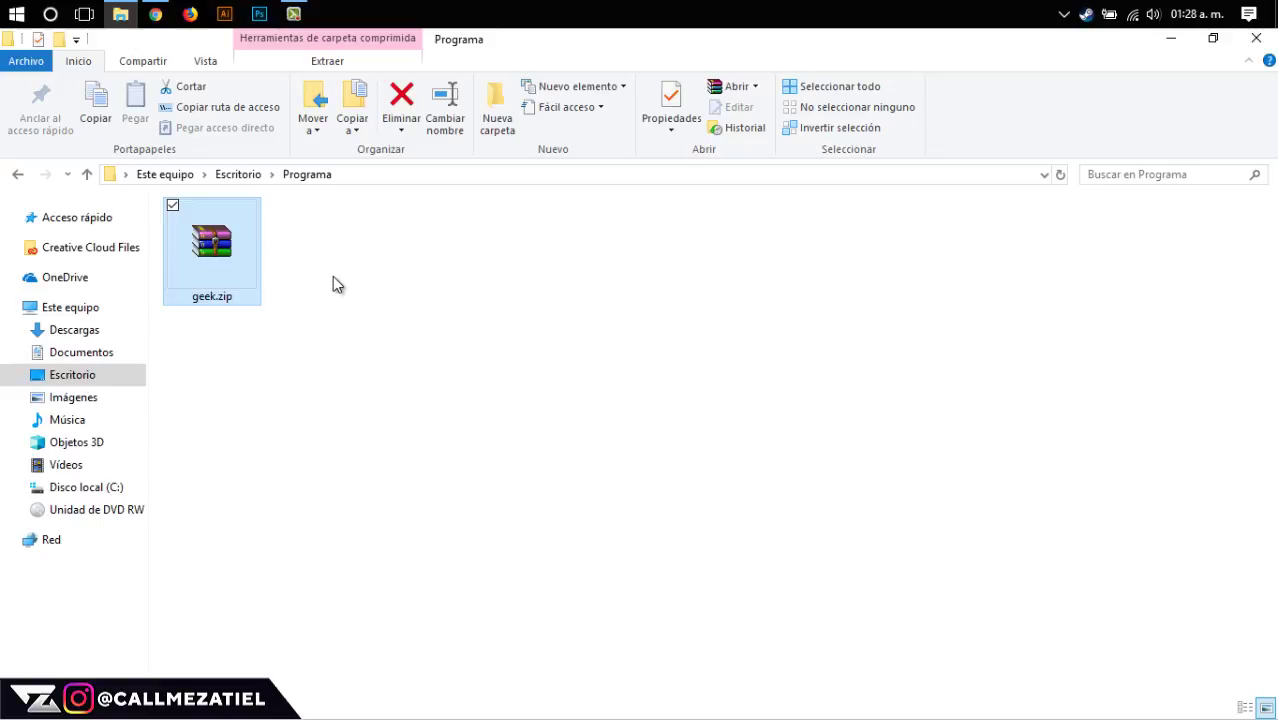
{"action": "right_click", "coordinate": [243, 247]}
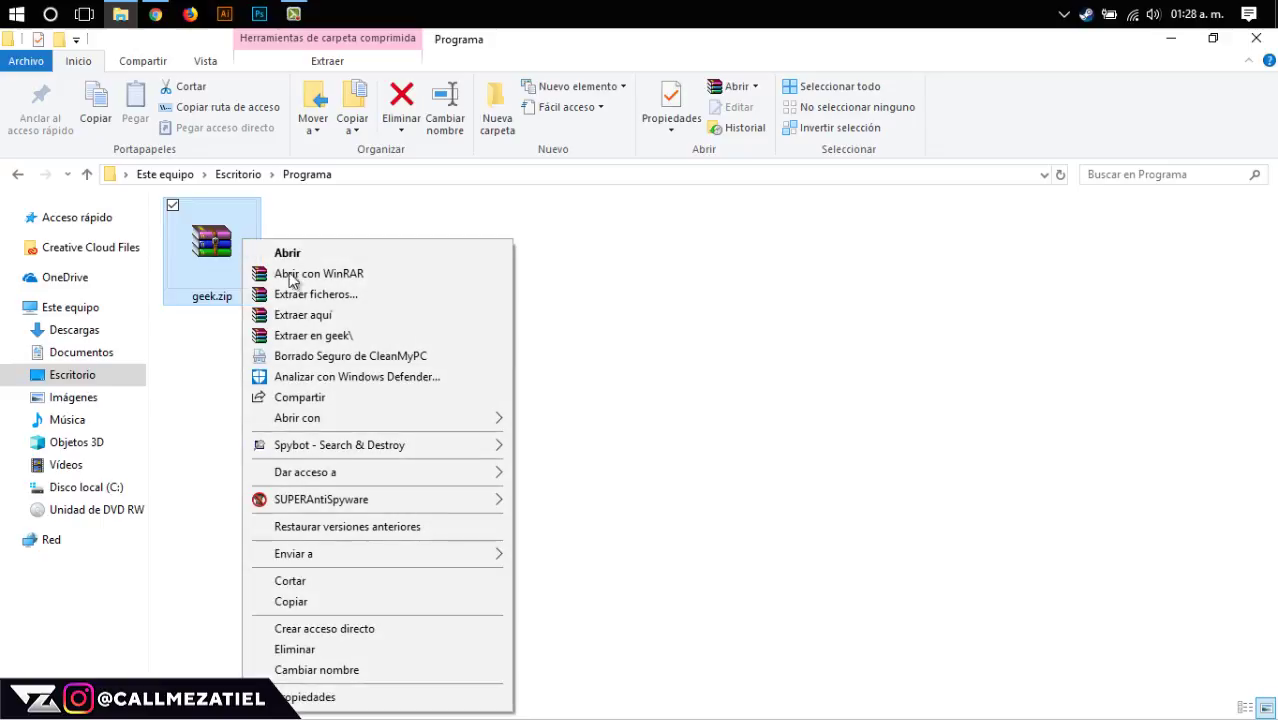
{"action": "left_click", "coordinate": [325, 314]}
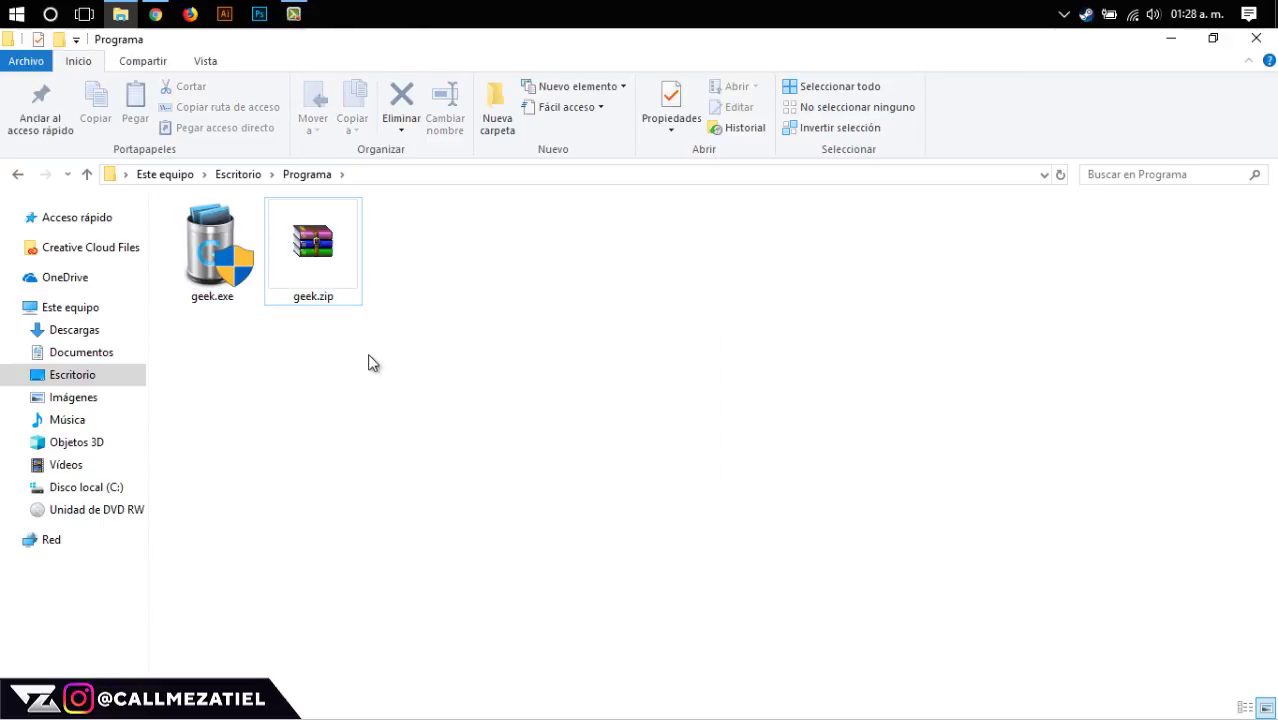
- Run the extracted geek.exe as administrator and minimize the folder window
{"action": "left_click", "coordinate": [245, 285]}
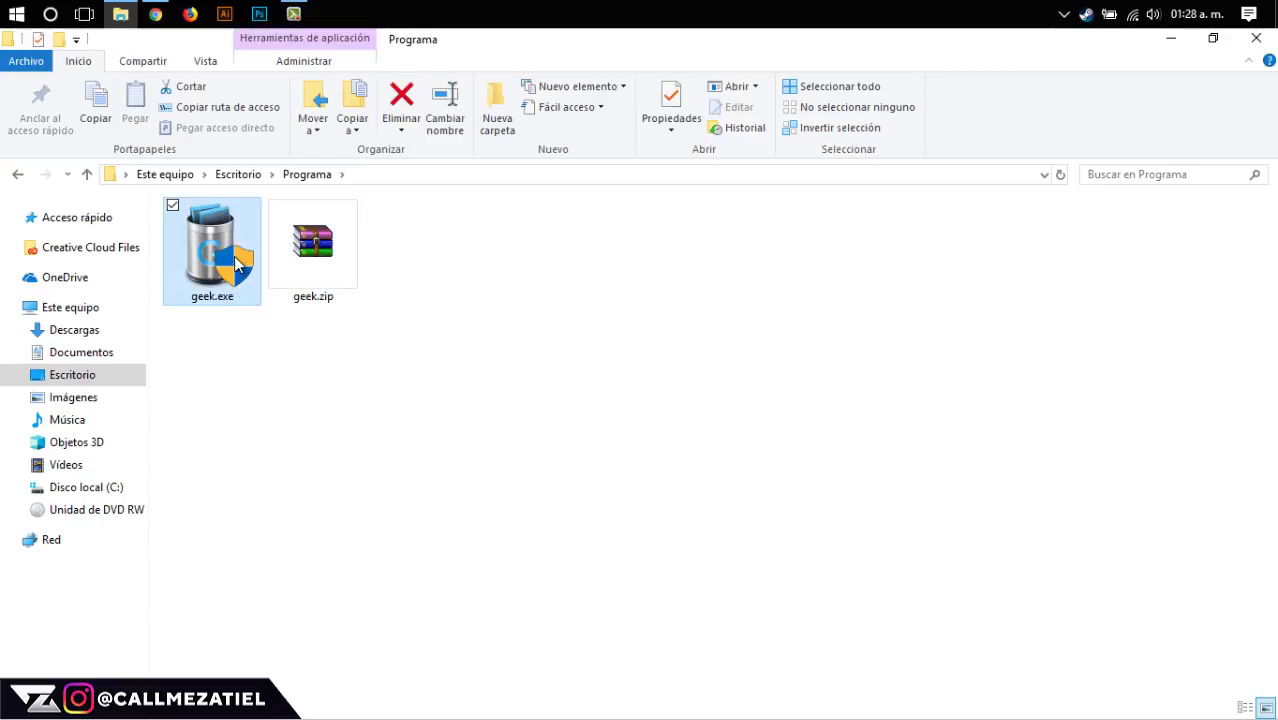
{"action": "right_click", "coordinate": [237, 262]}
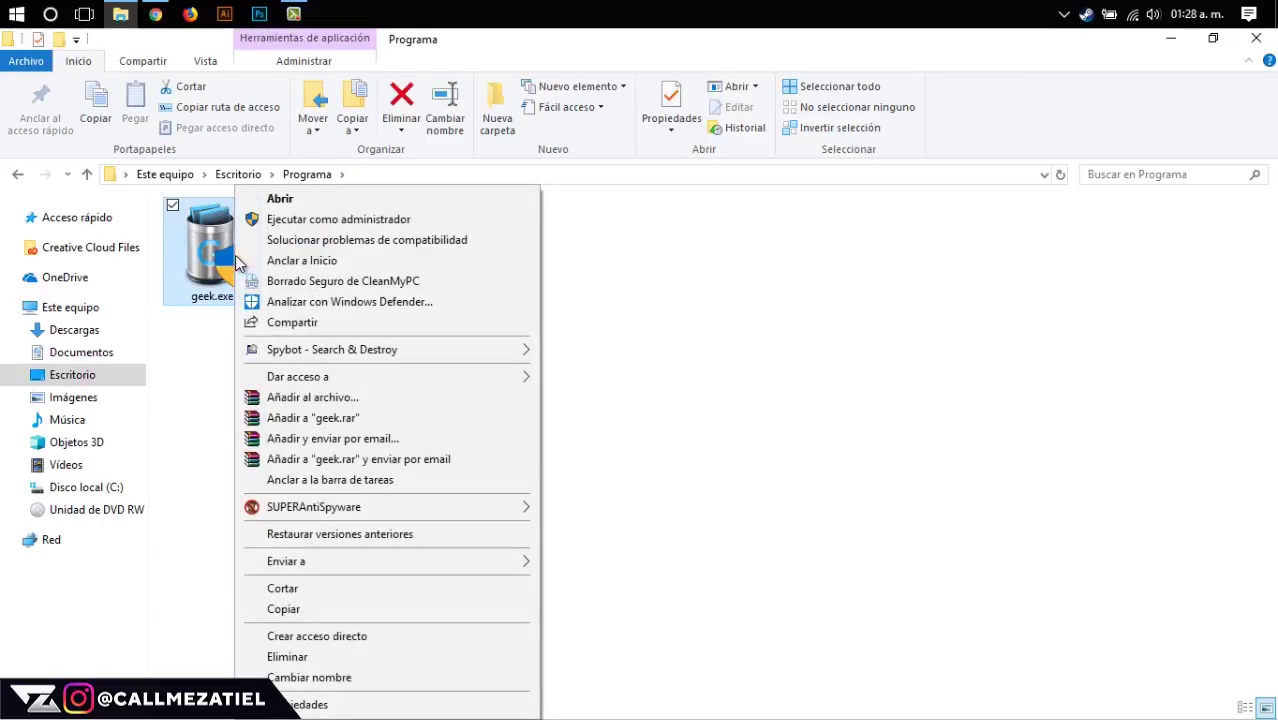
{"action": "left_click", "coordinate": [425, 228]}
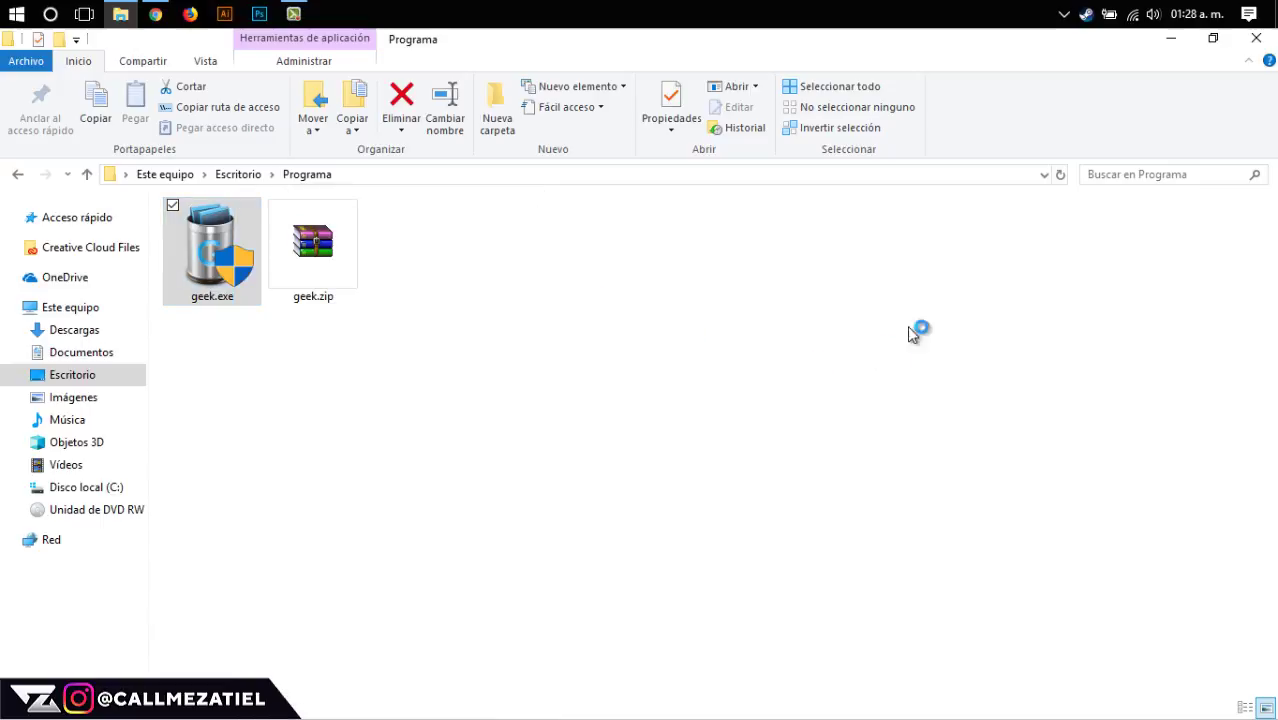
{"action": "left_click", "coordinate": [1170, 40]}
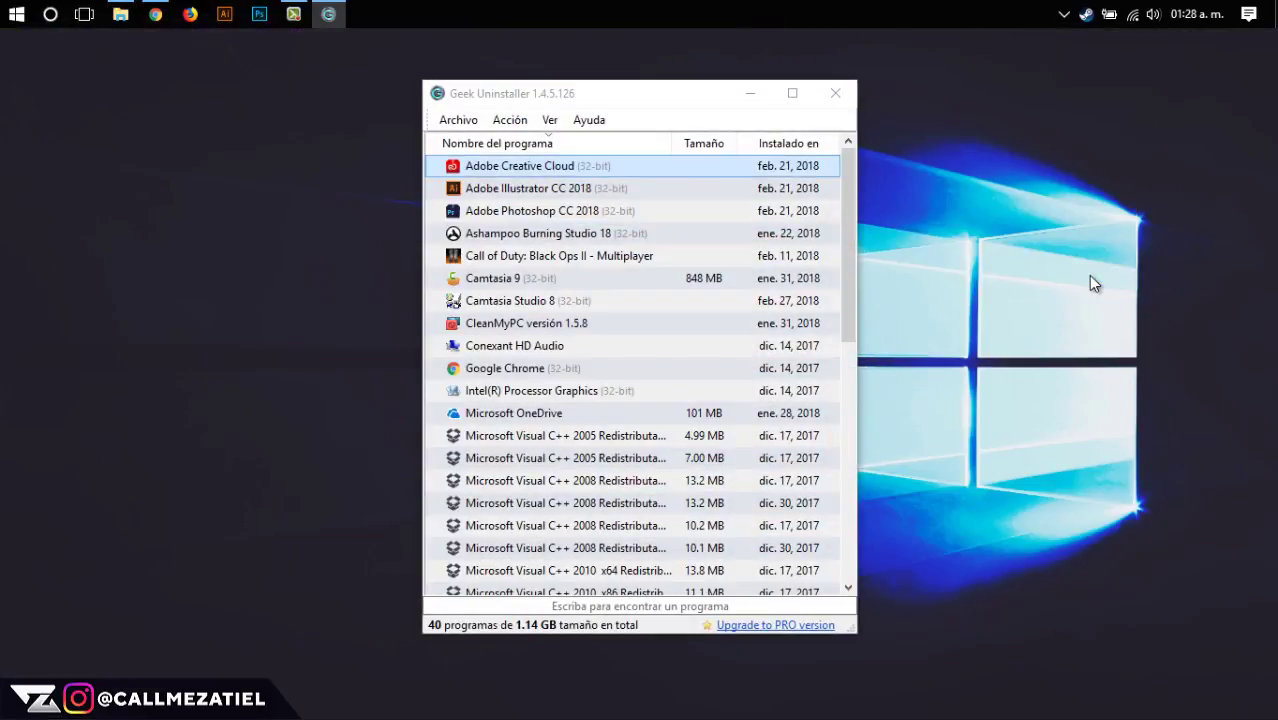
- Enlarge the Geek Uninstaller window without leaving it maximized, so that more of the installed programs list fits
{"action": "left_click", "coordinate": [790, 93]}
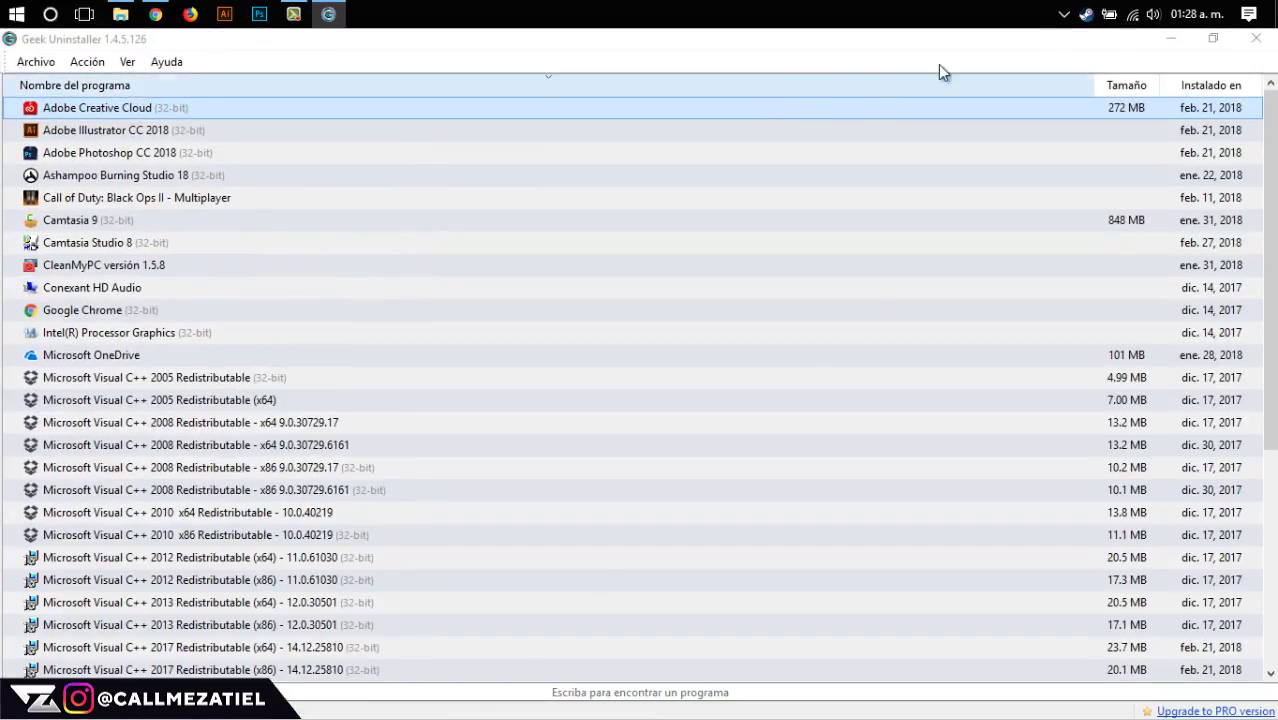
{"action": "left_click_drag", "start_coordinate": [953, 45], "coordinate": [634, 83]}
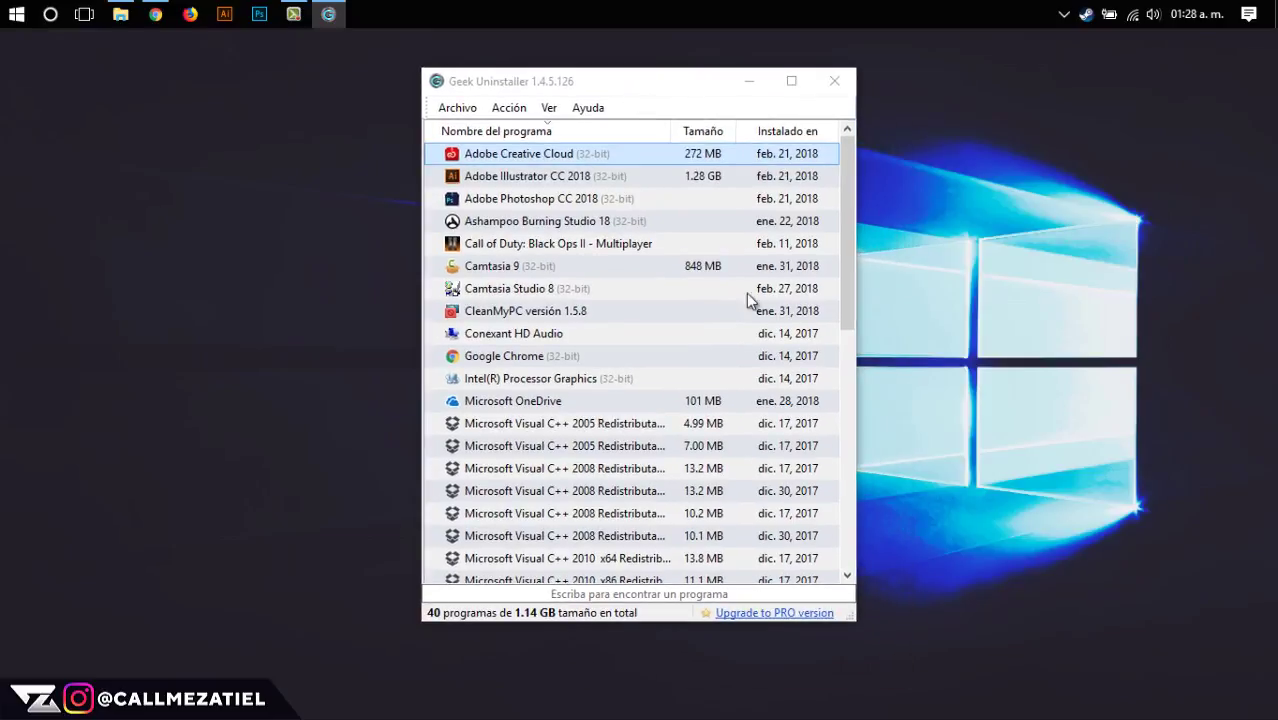
{"action": "left_click_drag", "start_coordinate": [845, 612], "coordinate": [1007, 668]}
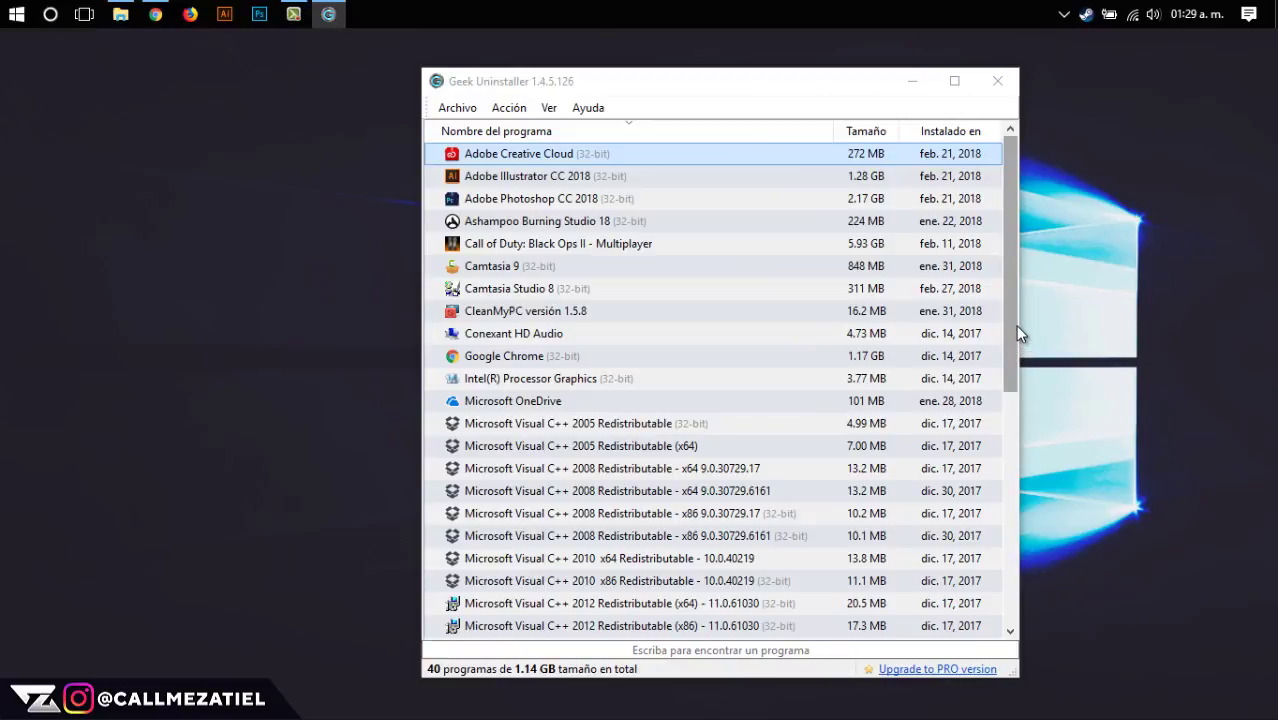
{"action": "left_click_drag", "start_coordinate": [1015, 320], "coordinate": [1021, 278]}
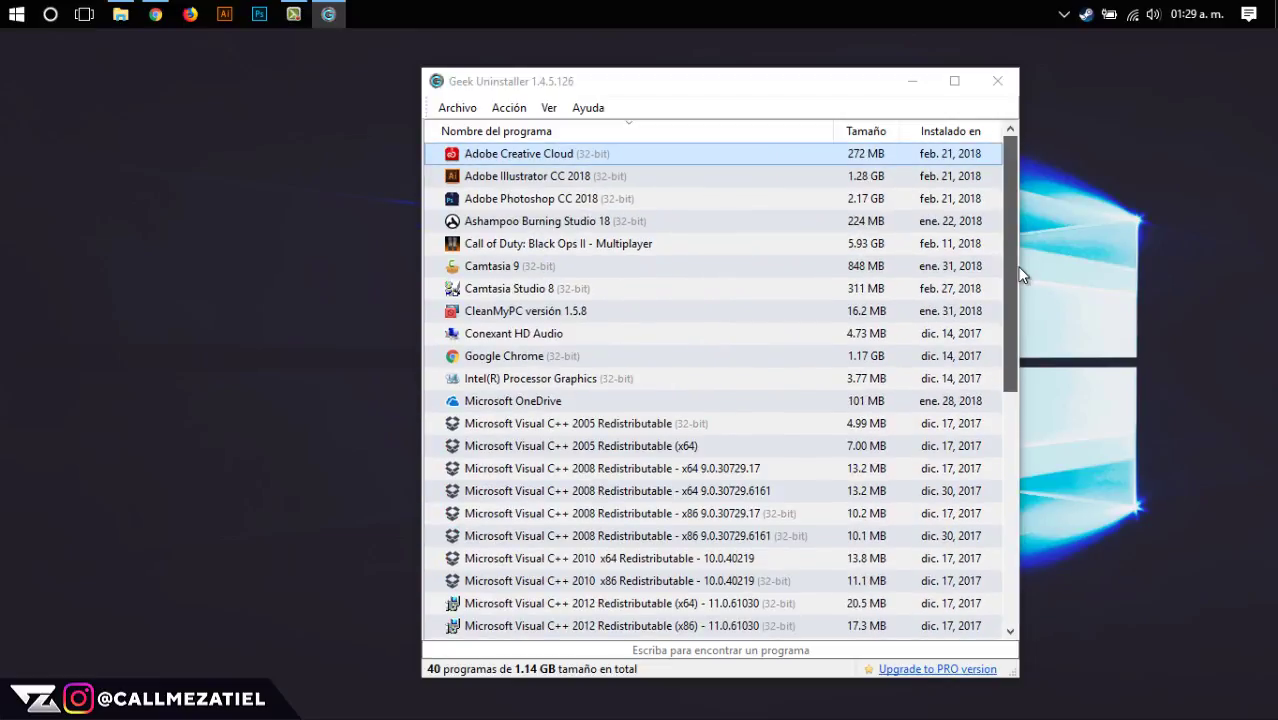
- Start a forced removal of Camtasia 9 and confirm it
{"action": "left_click", "coordinate": [553, 270]}
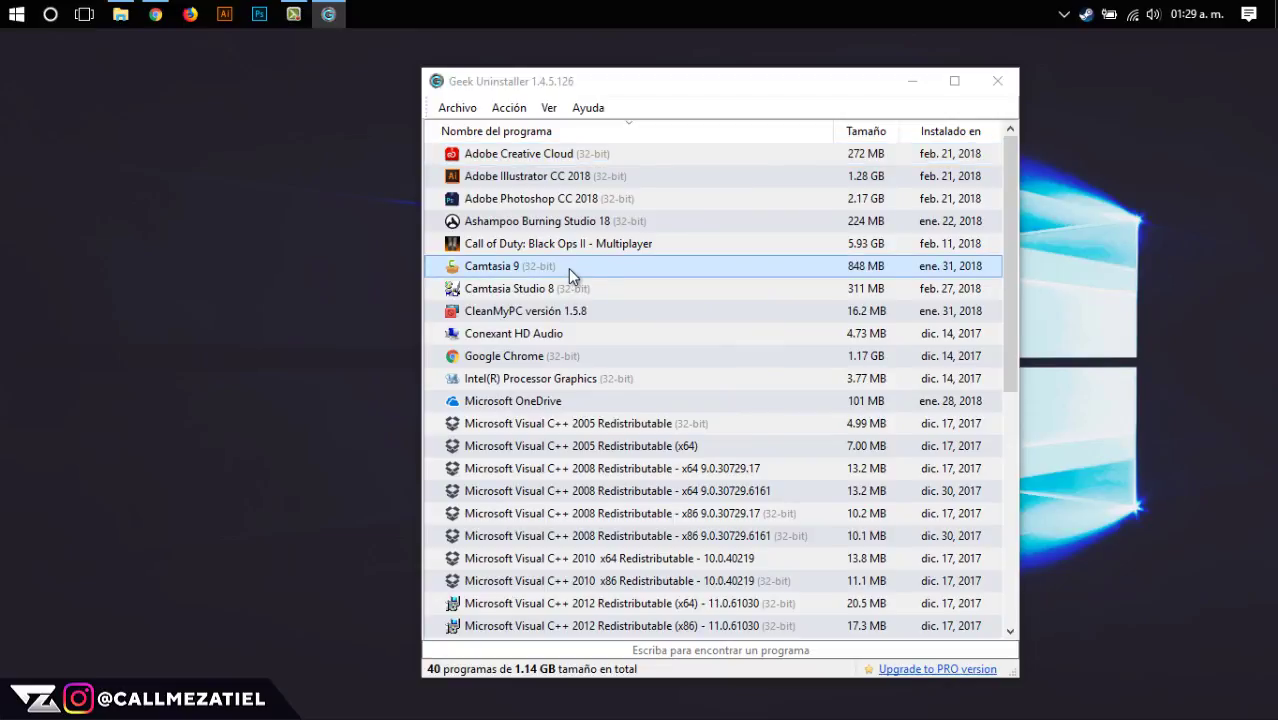
{"action": "left_click_drag", "start_coordinate": [669, 85], "coordinate": [601, 84]}
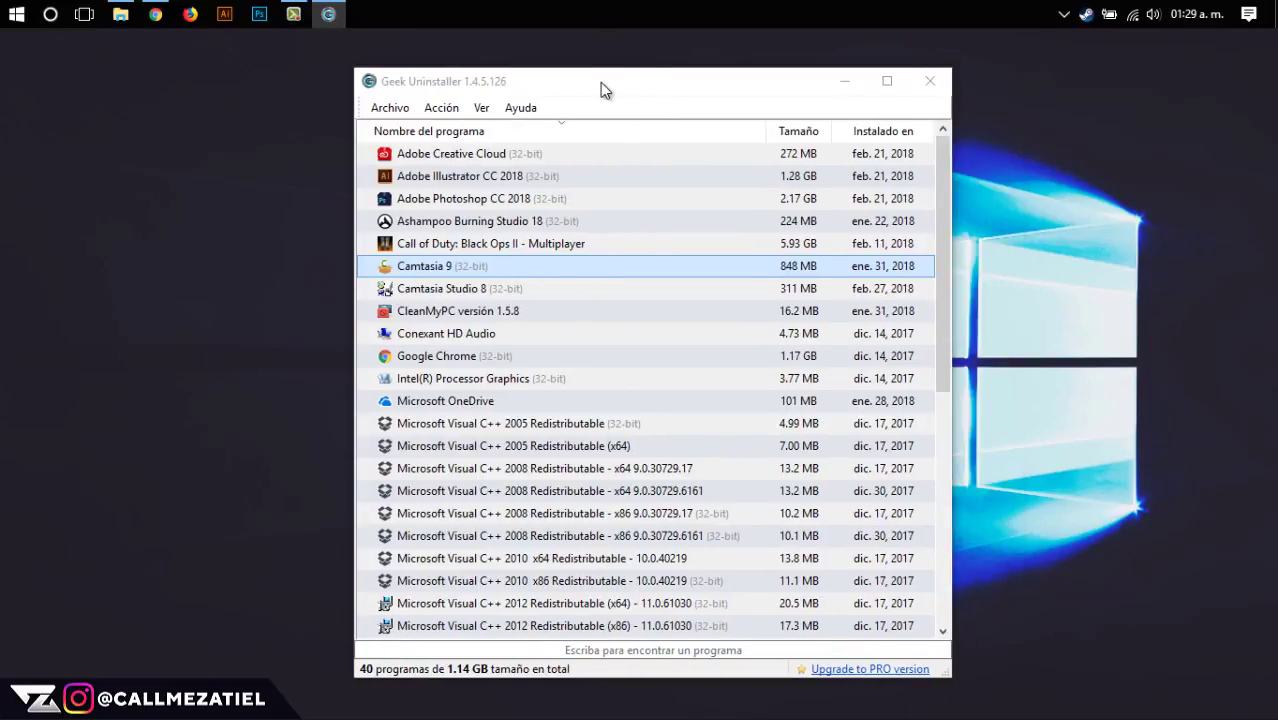
{"action": "right_click", "coordinate": [474, 268]}
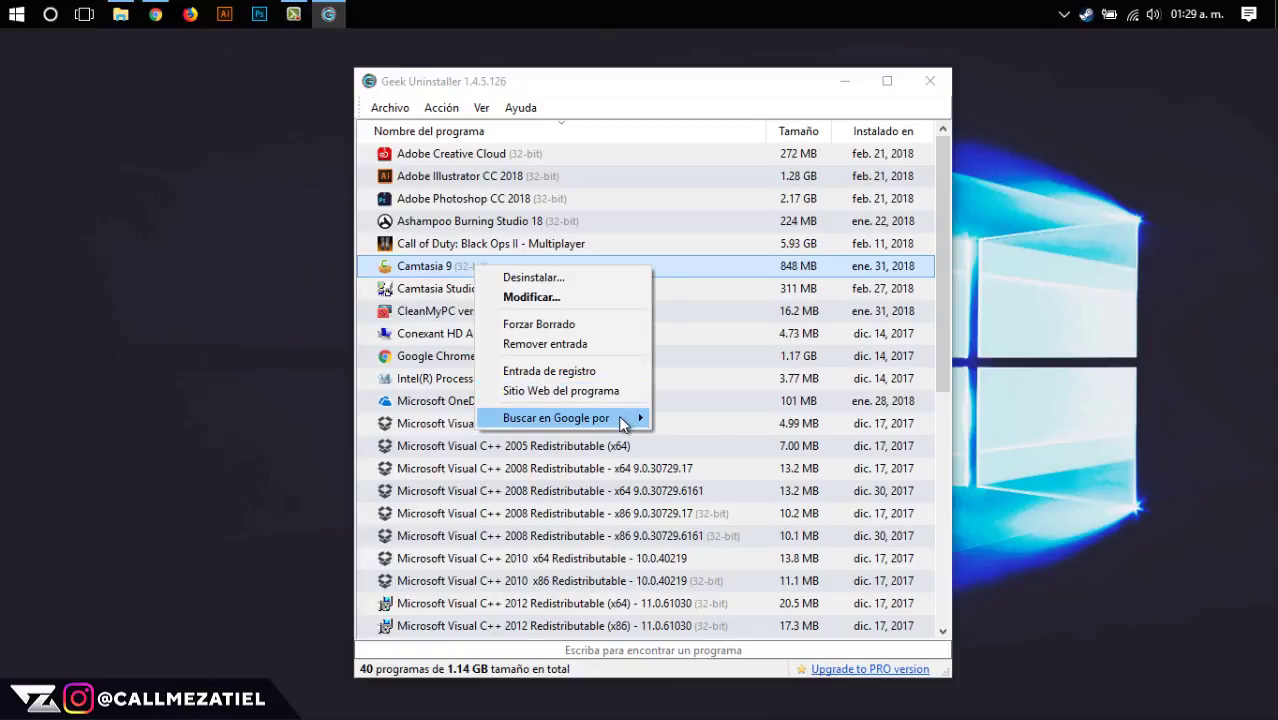
{"action": "mouse_move", "coordinate": [623, 422]}
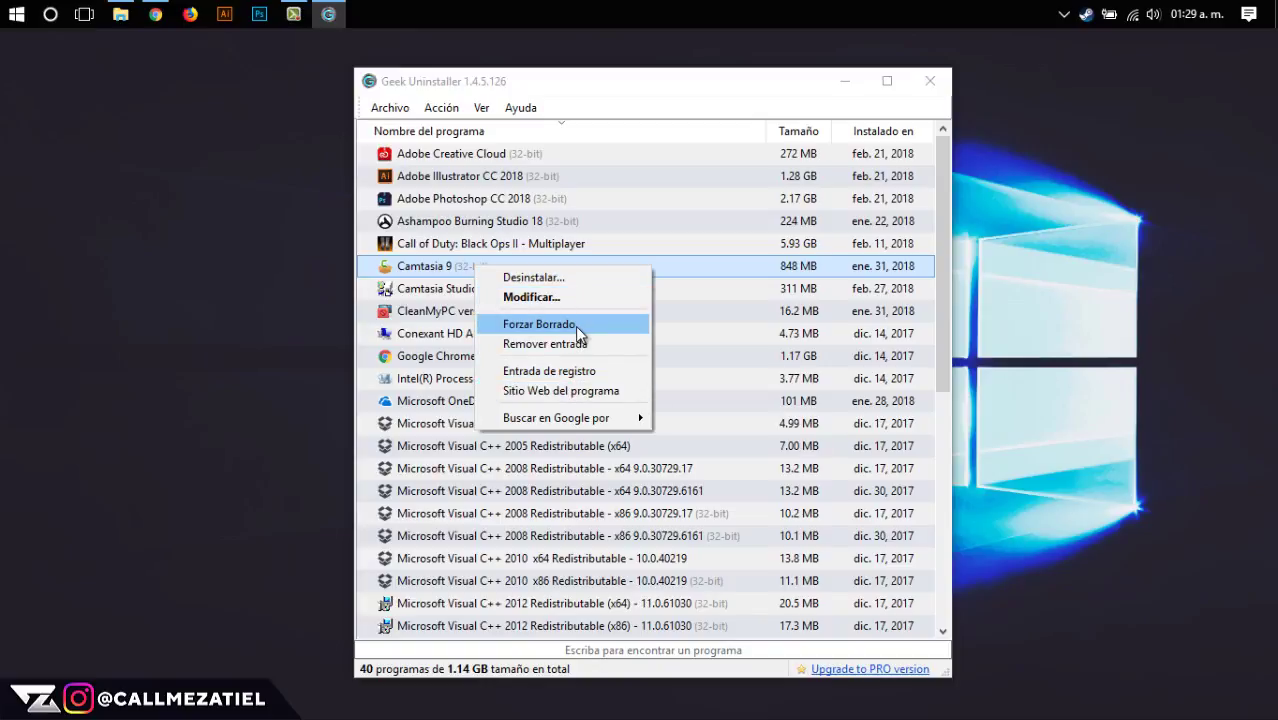
{"action": "left_click", "coordinate": [580, 332]}
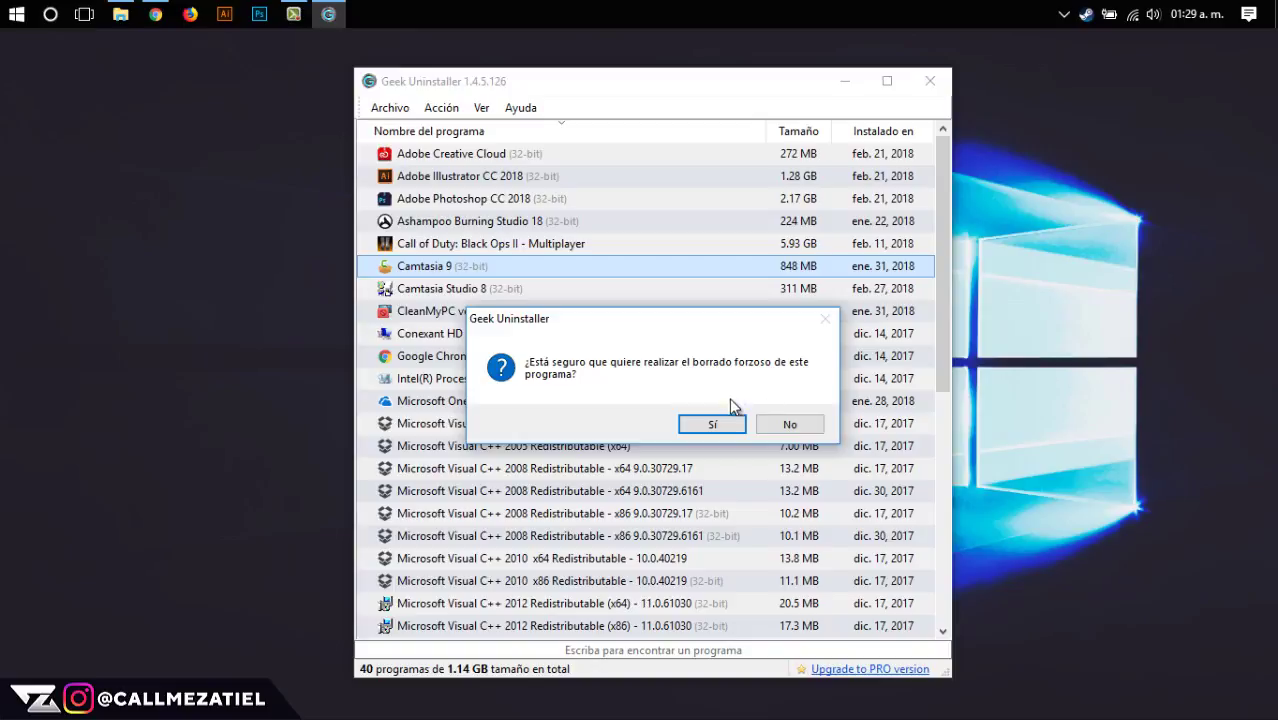
{"action": "left_click", "coordinate": [733, 428]}
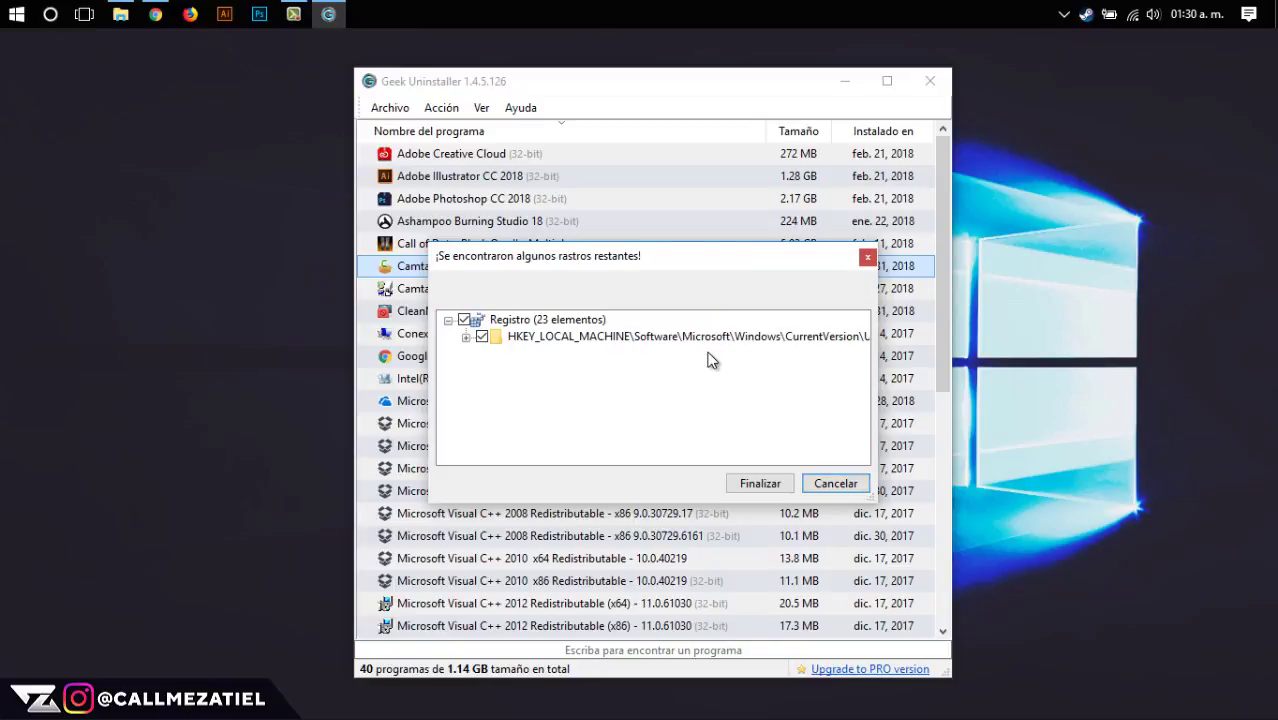
- Review the leftover registry entries of Camtasia 9, remove them all and close the leftovers dialog
{"action": "left_click", "coordinate": [466, 337]}
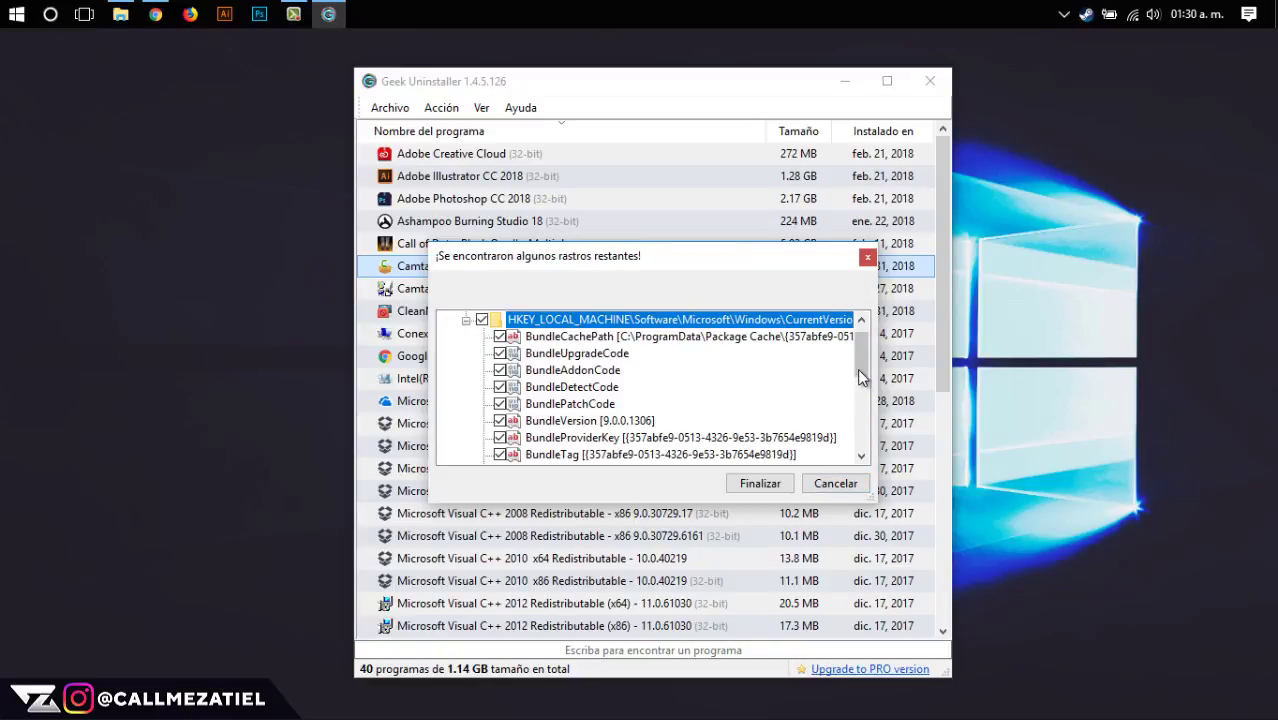
{"action": "left_click_drag", "start_coordinate": [860, 360], "coordinate": [866, 330]}
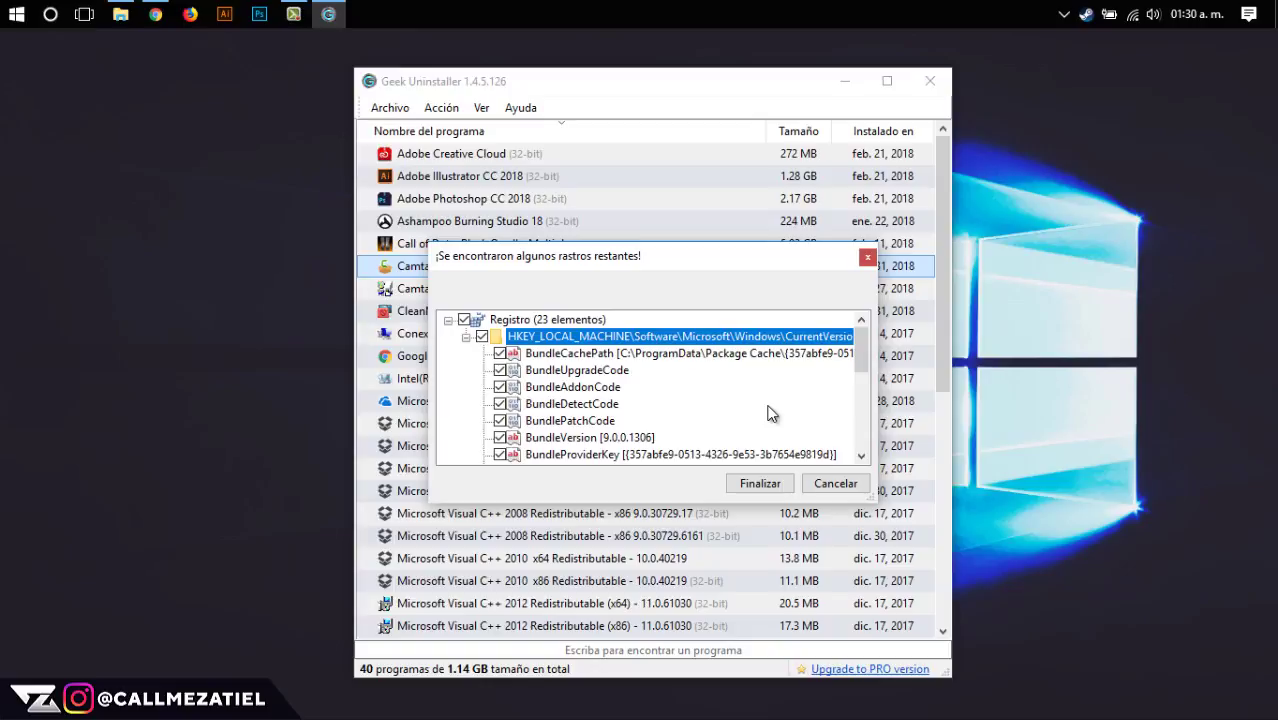
{"action": "left_click", "coordinate": [758, 483]}
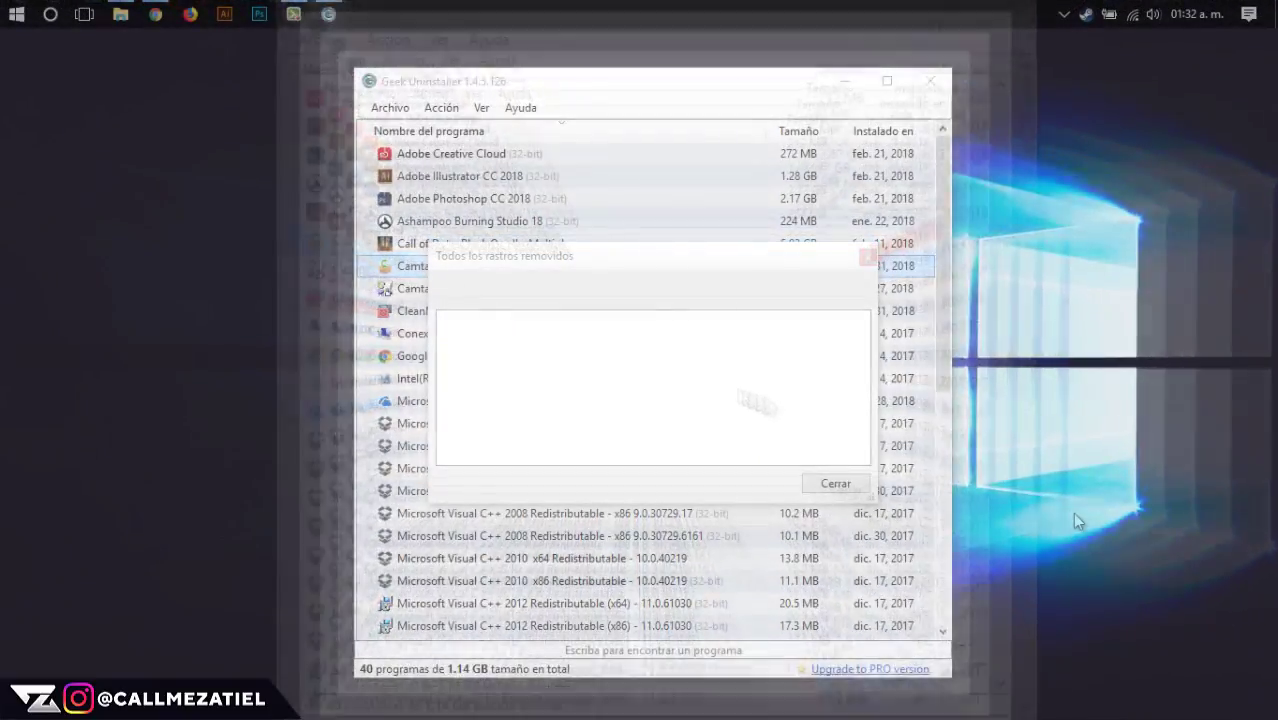
{"action": "left_click", "coordinate": [1072, 512]}
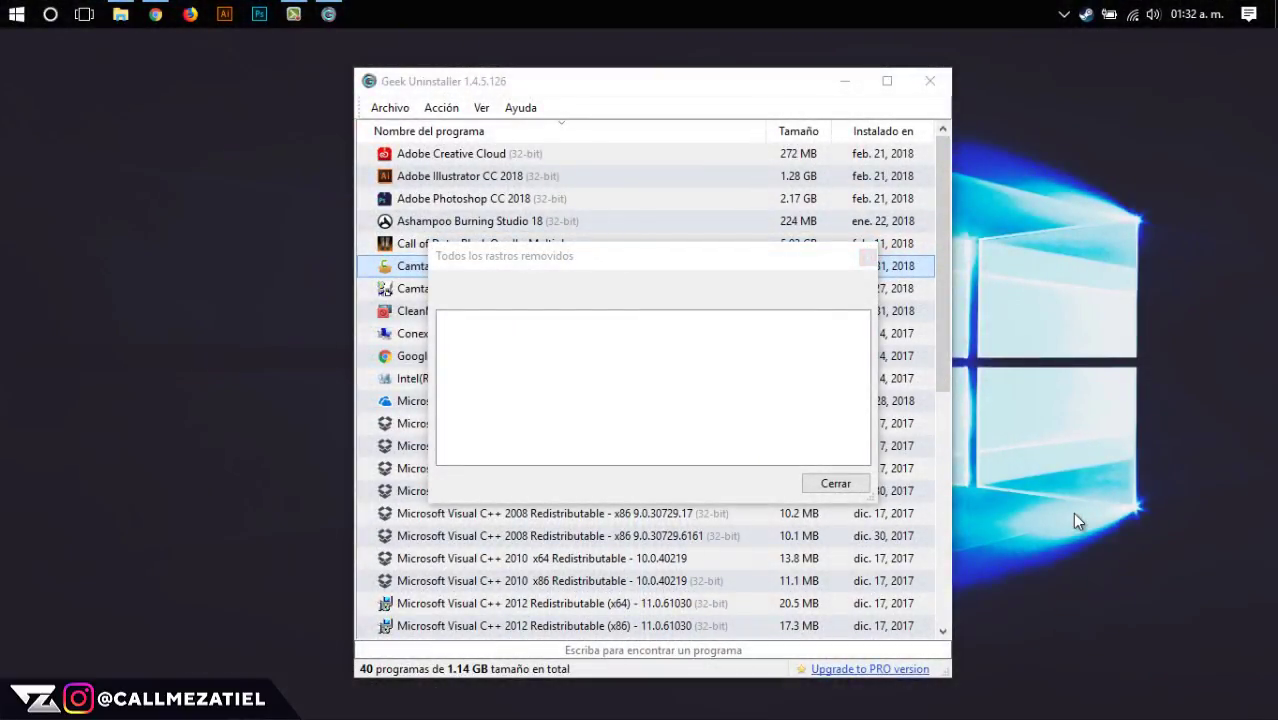
{"action": "left_click", "coordinate": [835, 486]}
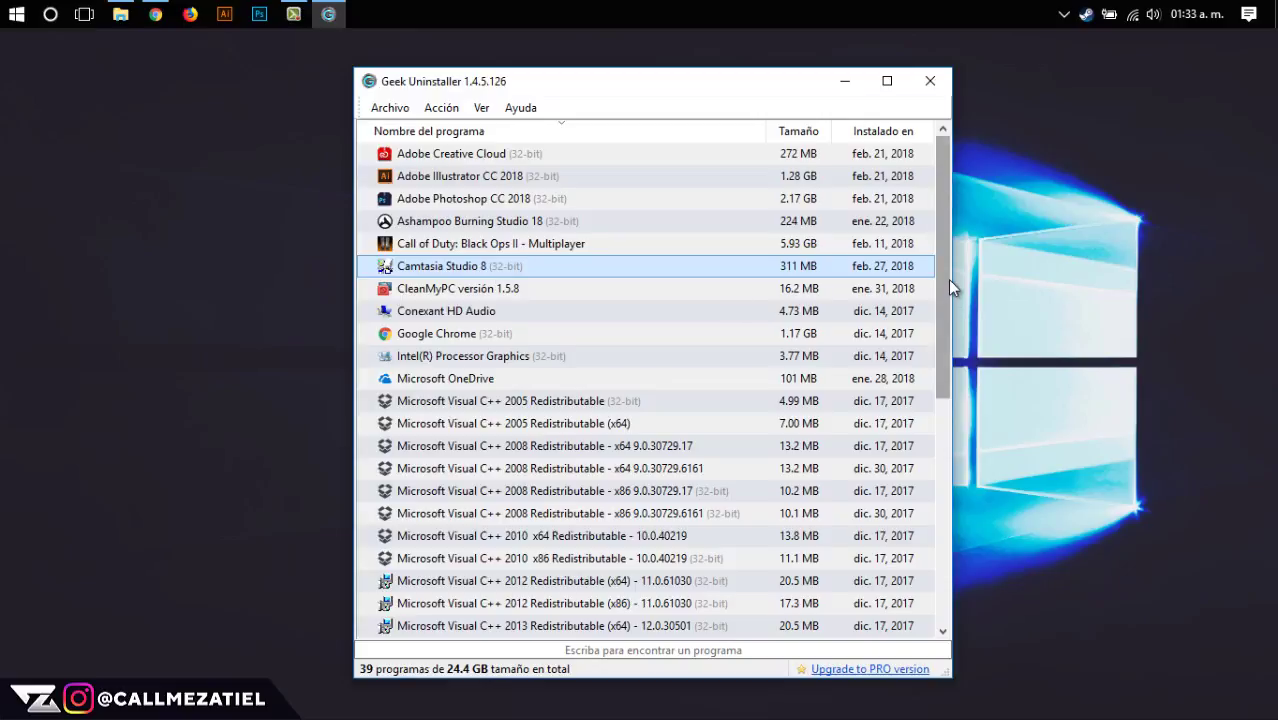
- View the version information of Geek Uninstaller and close it
{"action": "left_click_drag", "start_coordinate": [948, 279], "coordinate": [952, 253]}
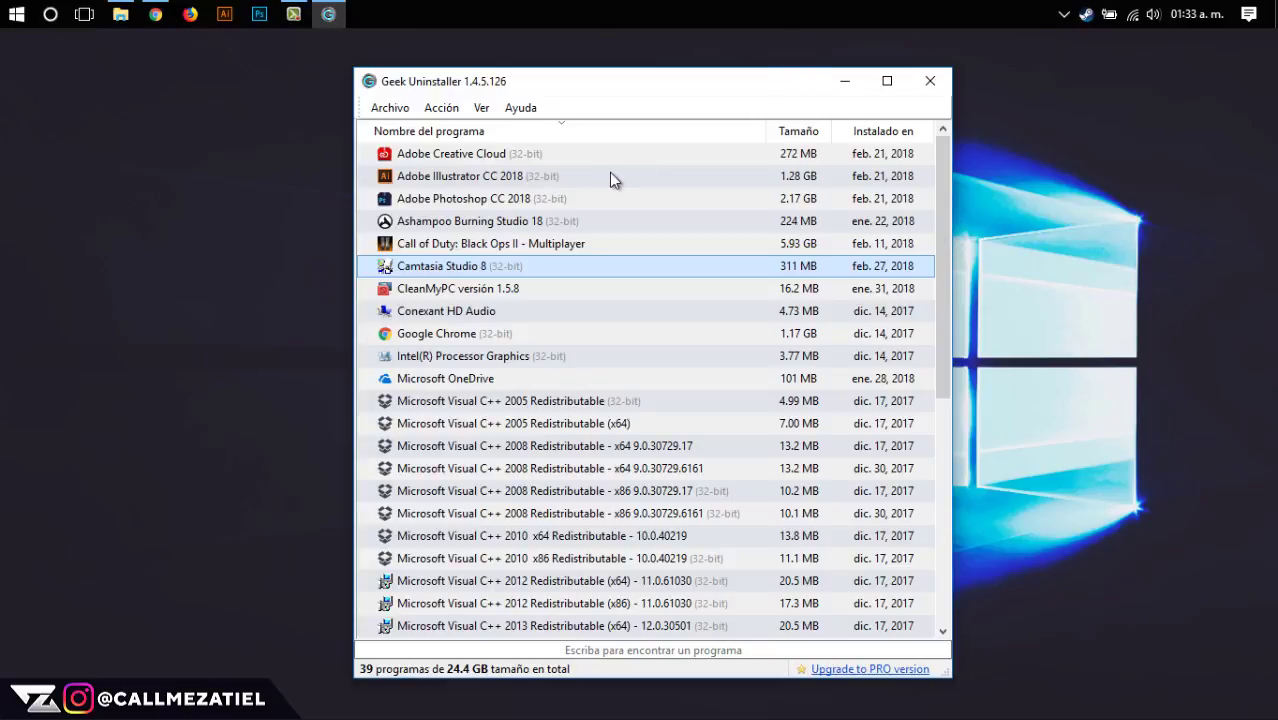
{"action": "left_click", "coordinate": [519, 108]}
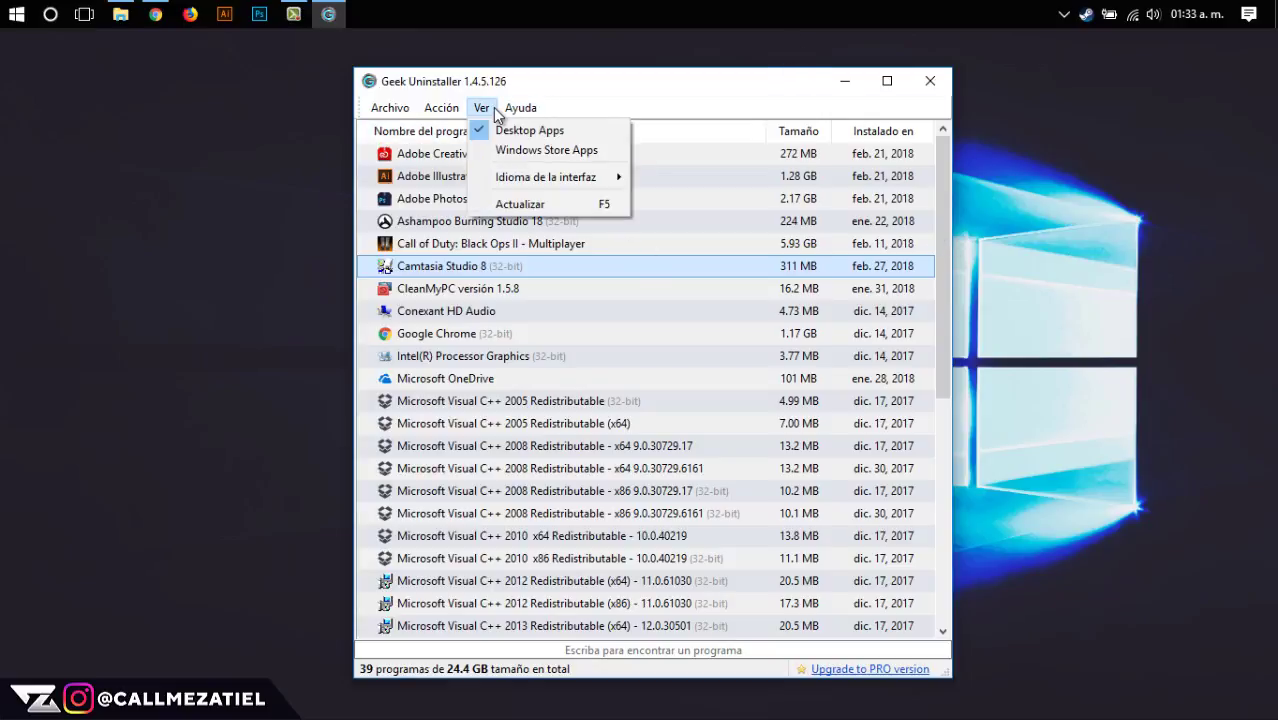
{"action": "left_click", "coordinate": [550, 159]}
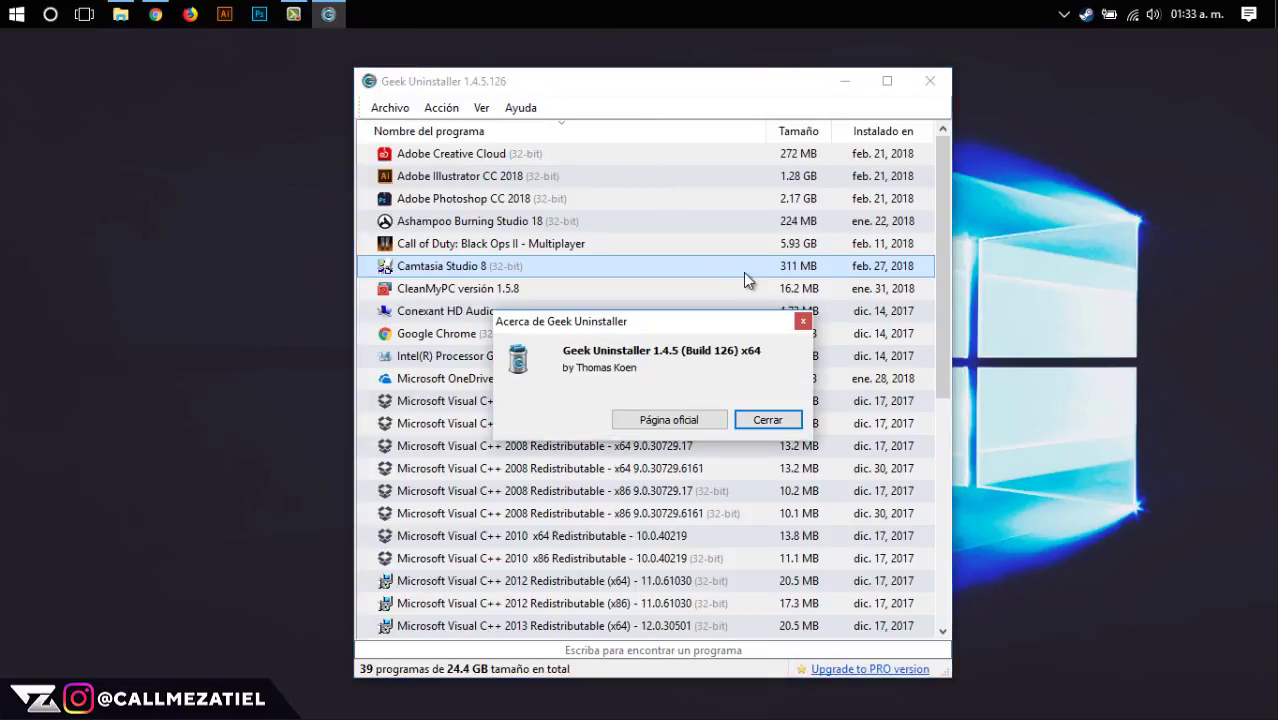
{"action": "left_click", "coordinate": [803, 321]}
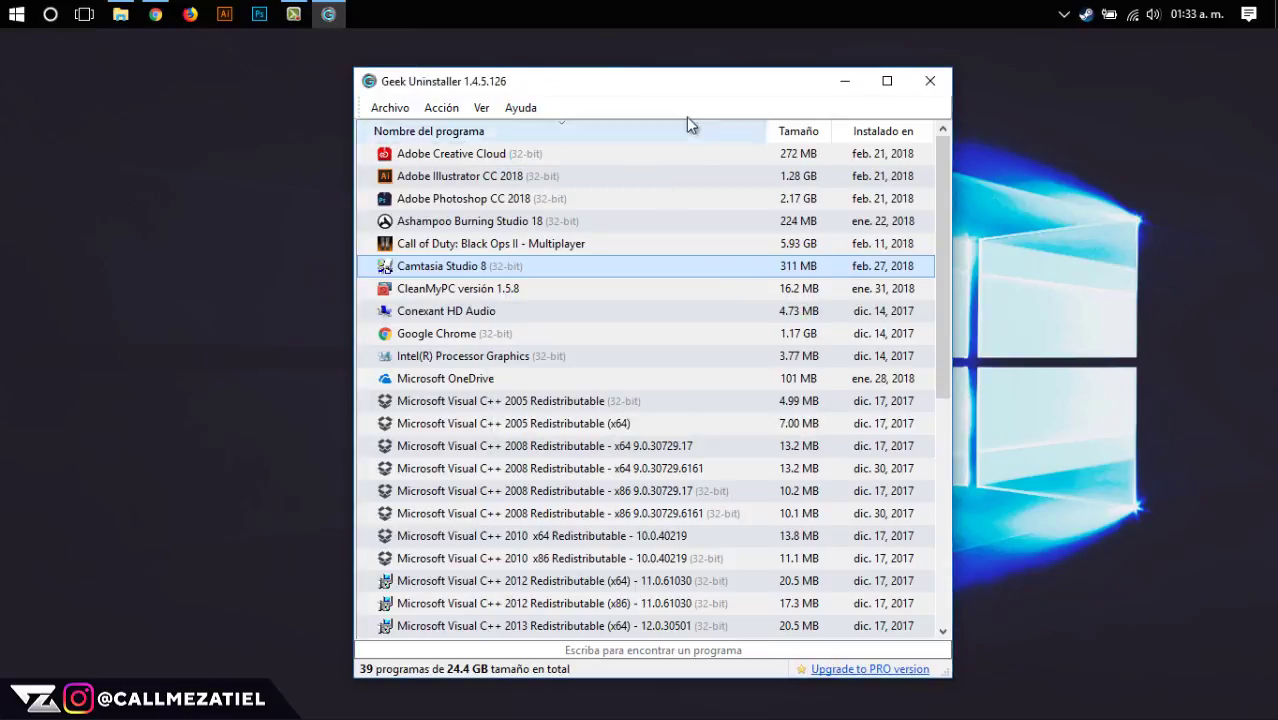
- List the Windows Store apps instead of the desktop apps and select SketchBook
{"action": "left_click", "coordinate": [476, 110]}
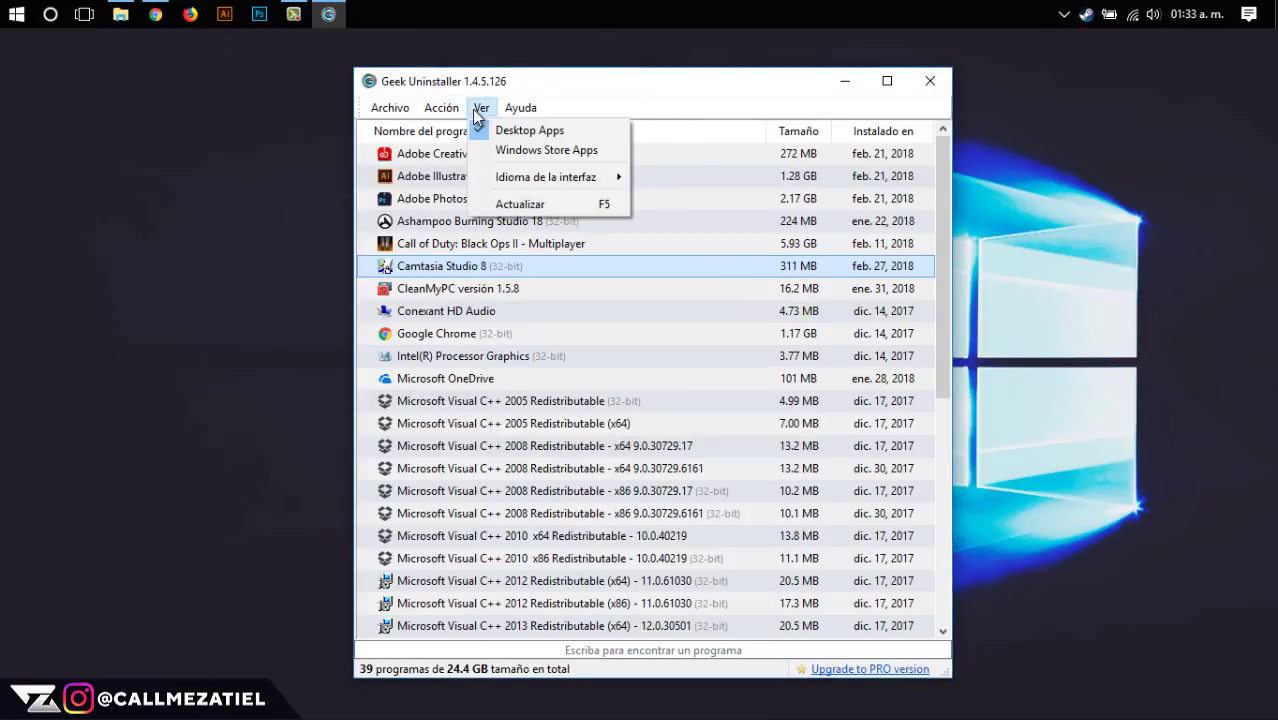
{"action": "left_click", "coordinate": [510, 150]}
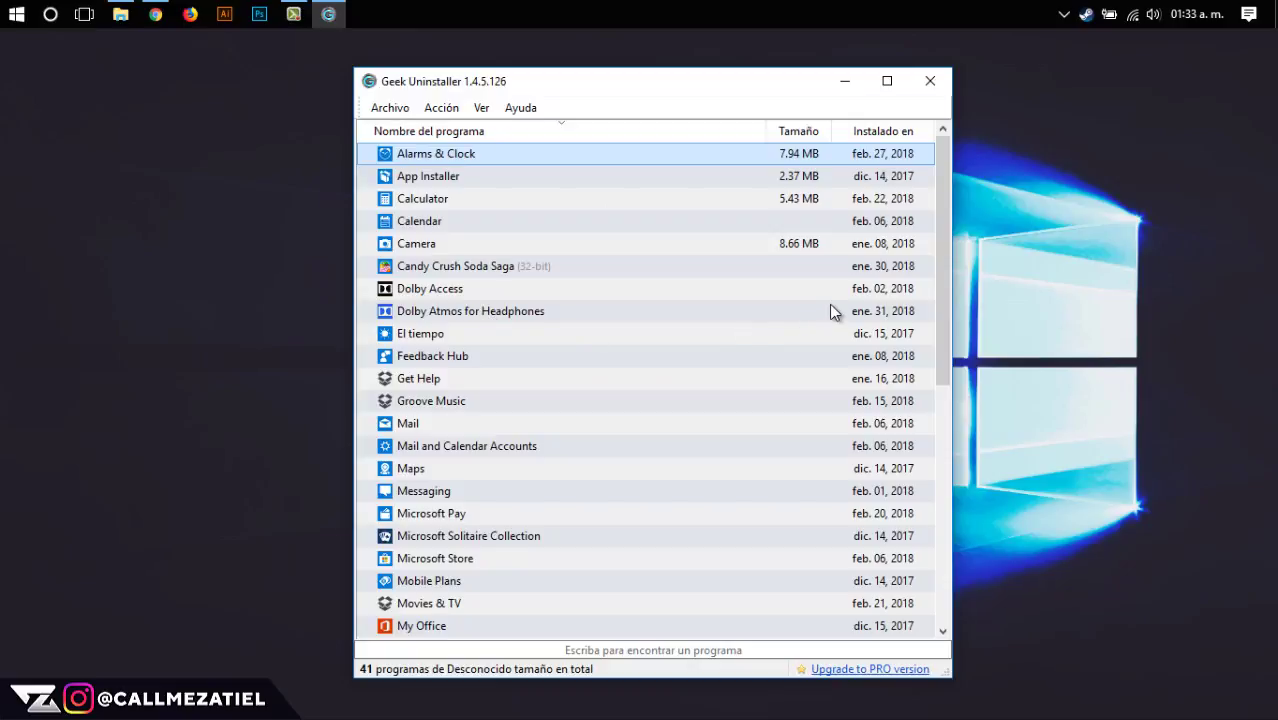
{"action": "left_click_drag", "start_coordinate": [942, 265], "coordinate": [964, 501]}
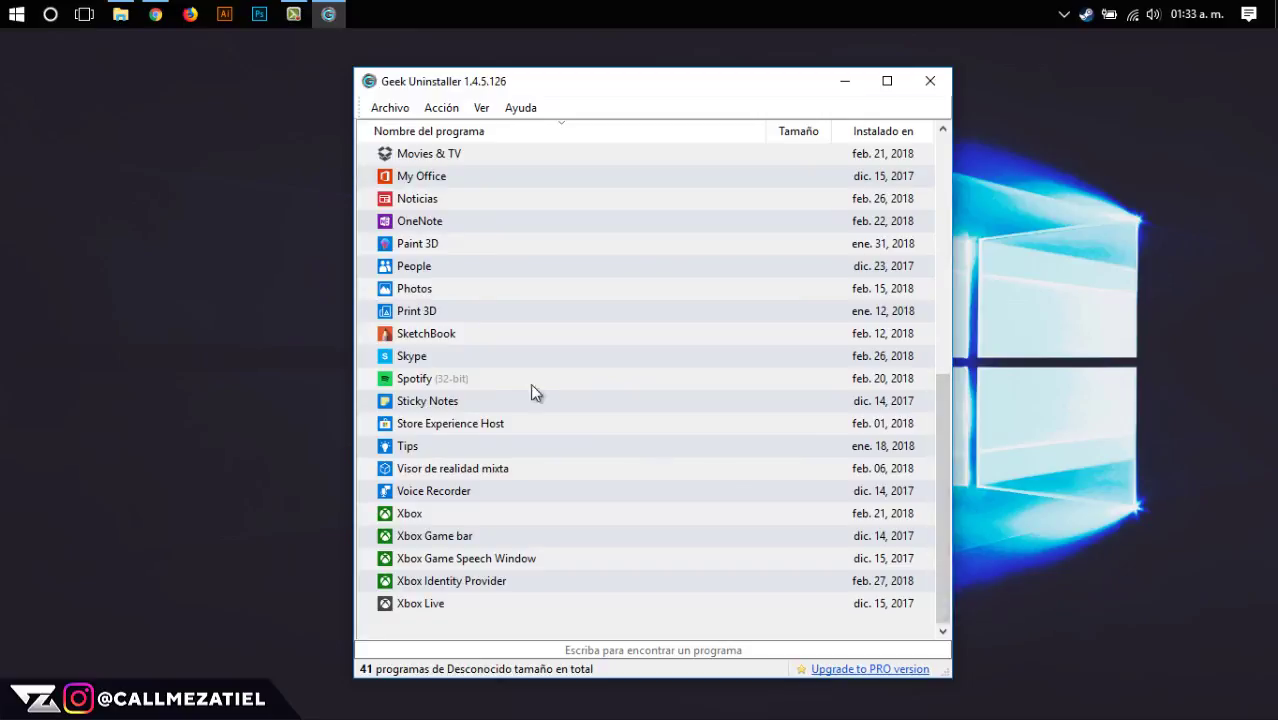
{"action": "left_click", "coordinate": [460, 340]}
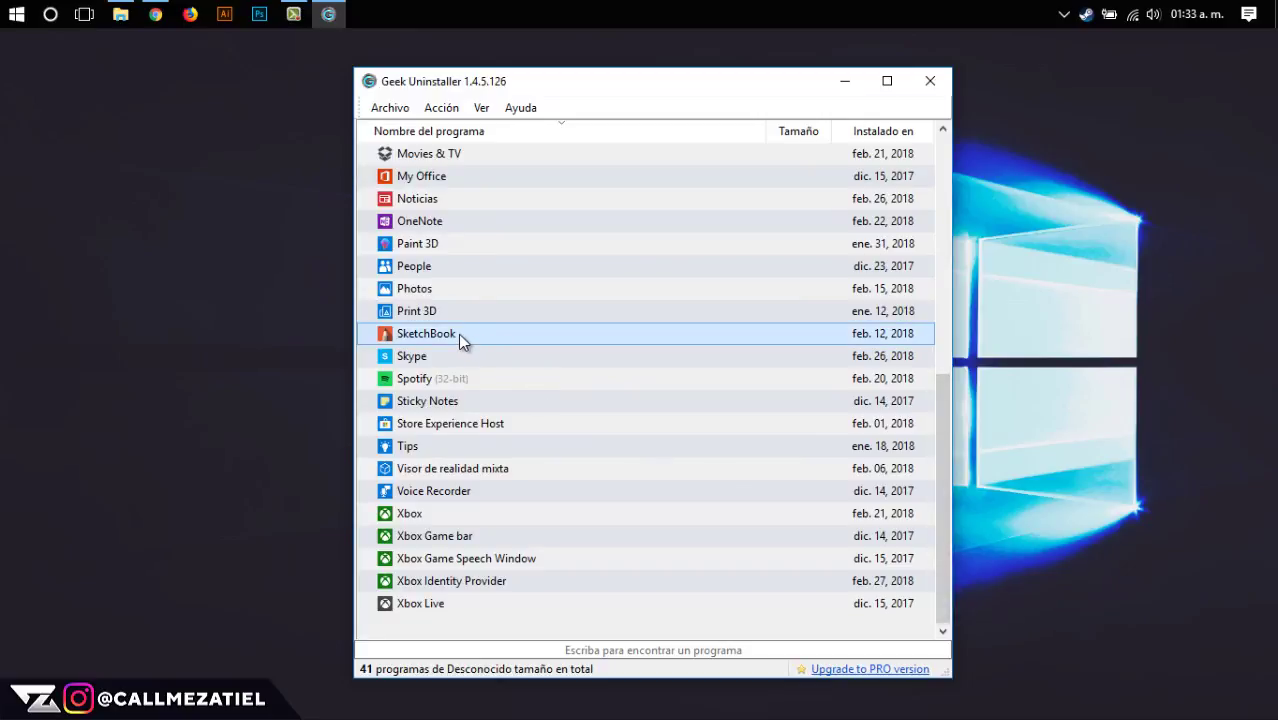
- Uninstall the SketchBook store app and remove all of its leftover registry entries
{"action": "right_click", "coordinate": [460, 337]}
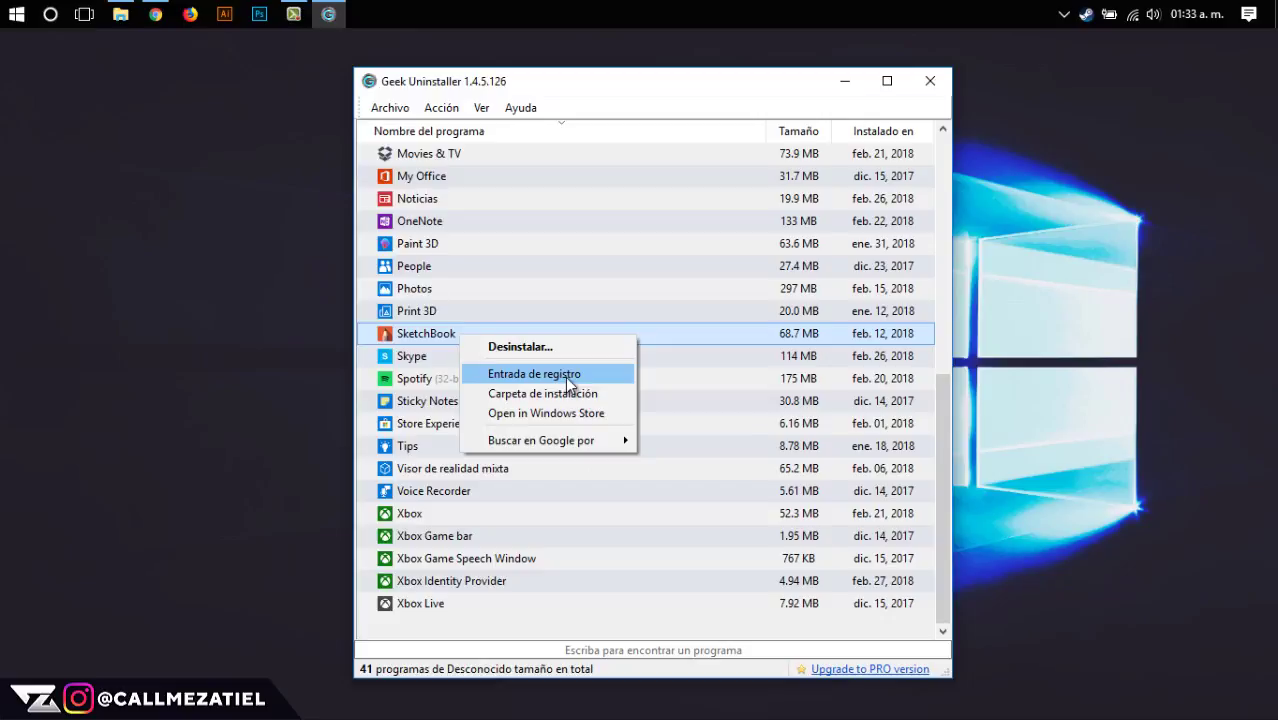
{"action": "left_click", "coordinate": [548, 347]}
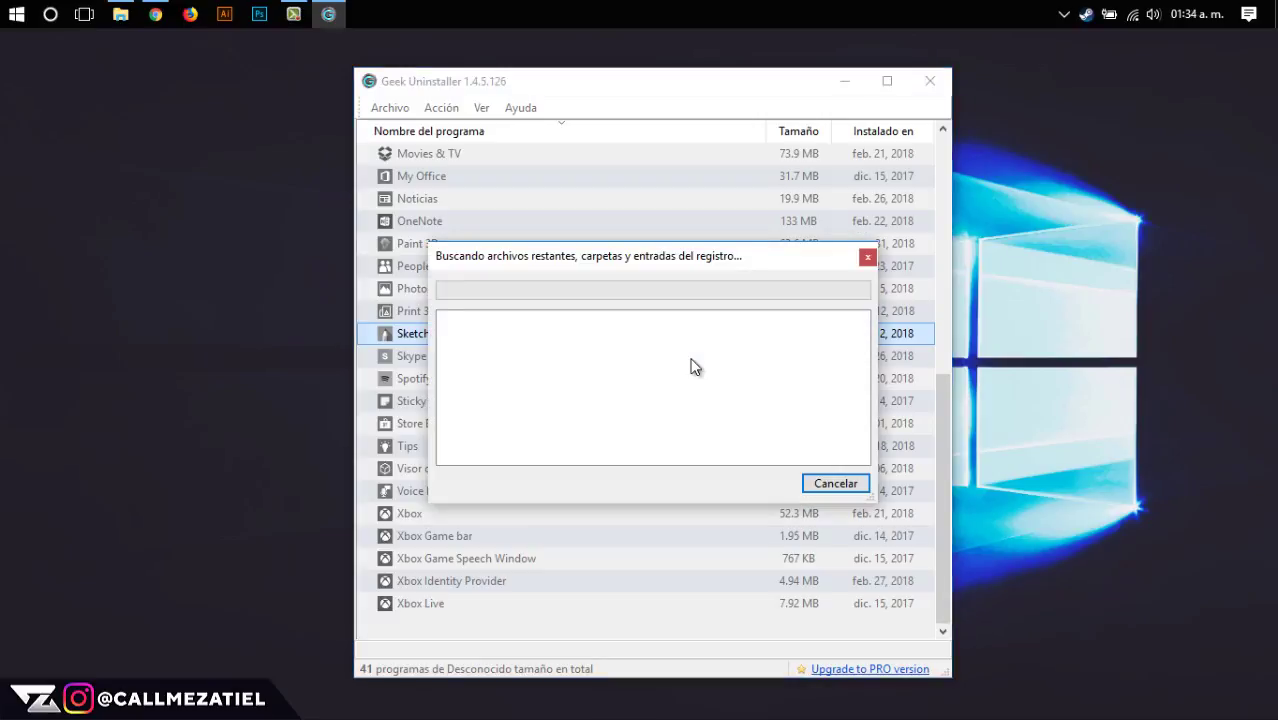
{"action": "left_click", "coordinate": [466, 336]}
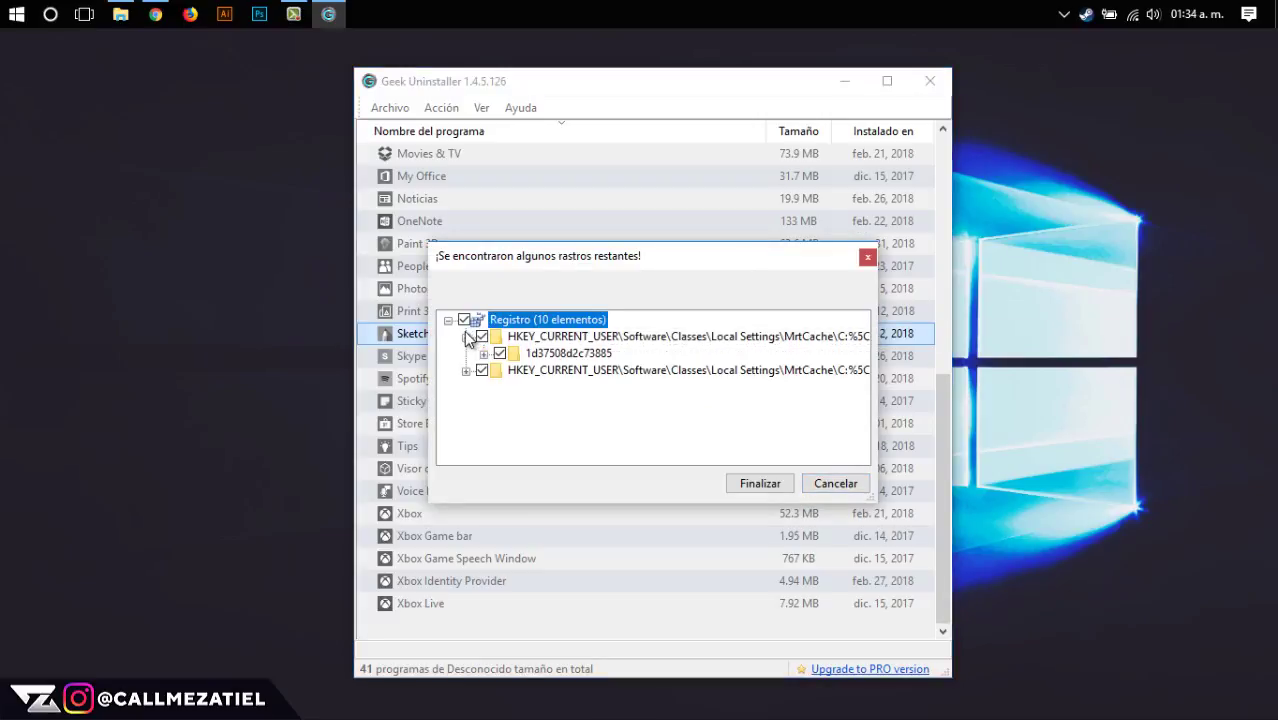
{"action": "left_click", "coordinate": [466, 336]}
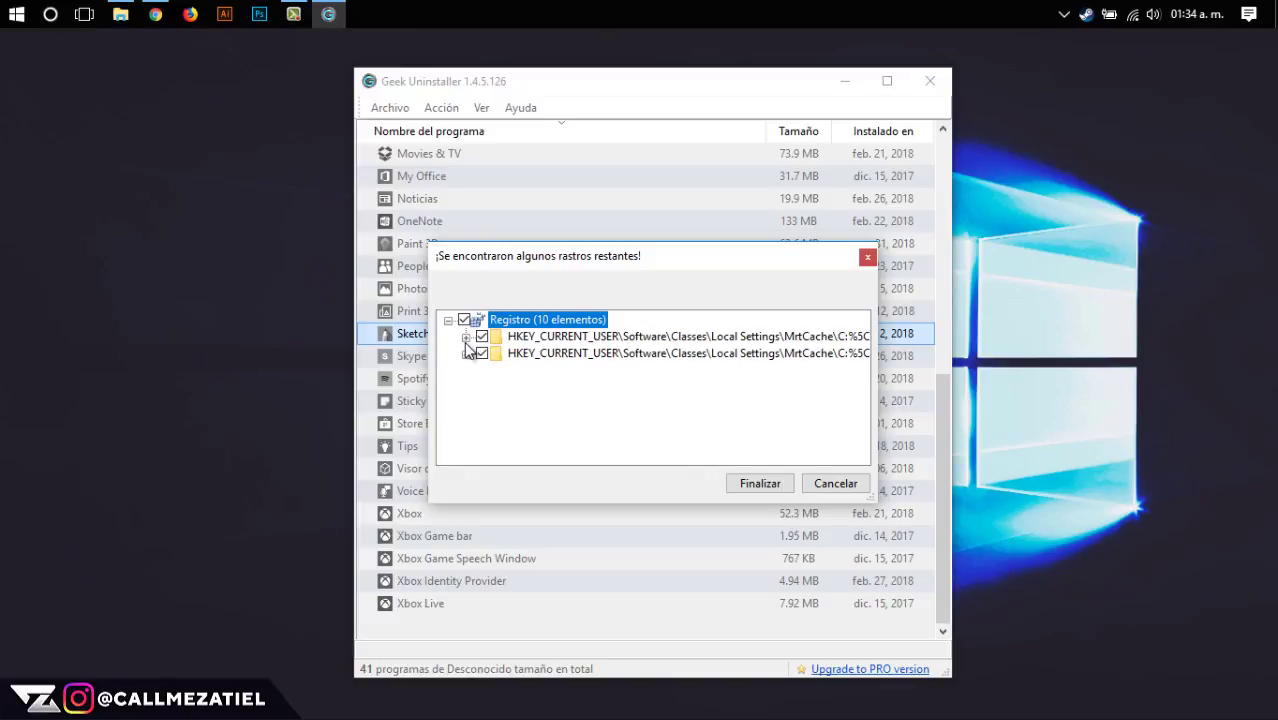
{"action": "left_click", "coordinate": [757, 486]}
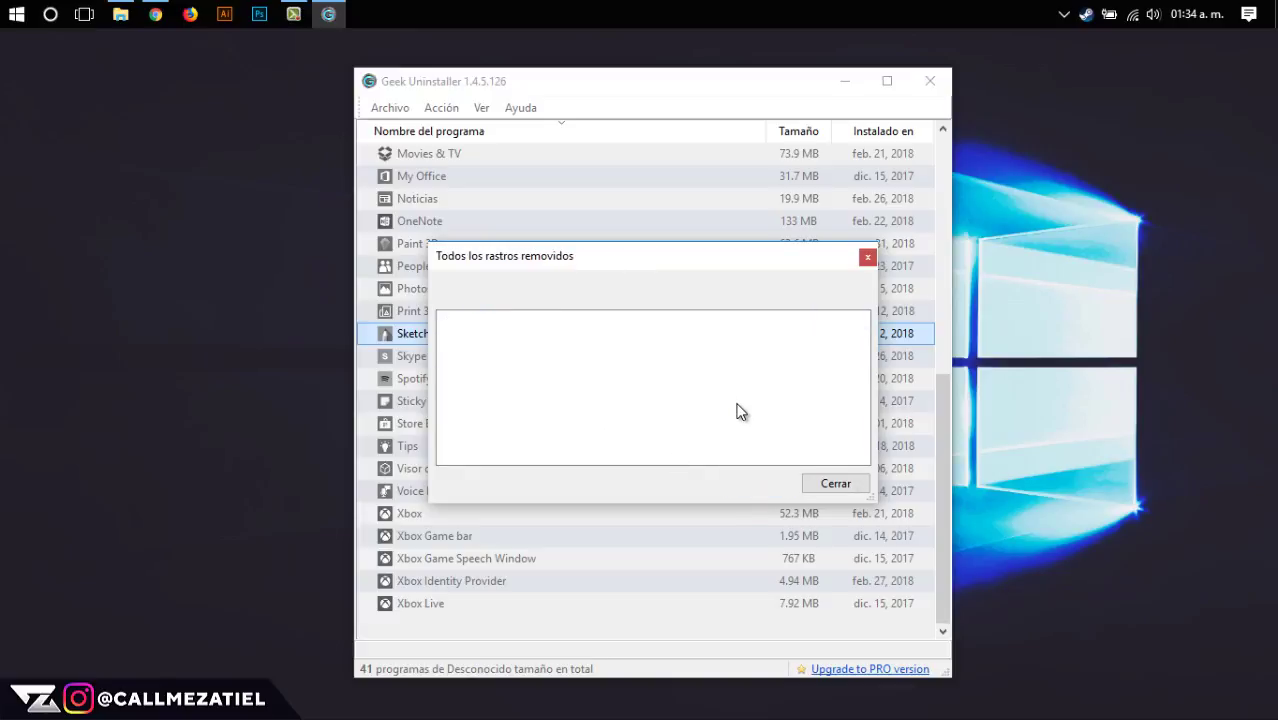
{"action": "left_click", "coordinate": [834, 482]}
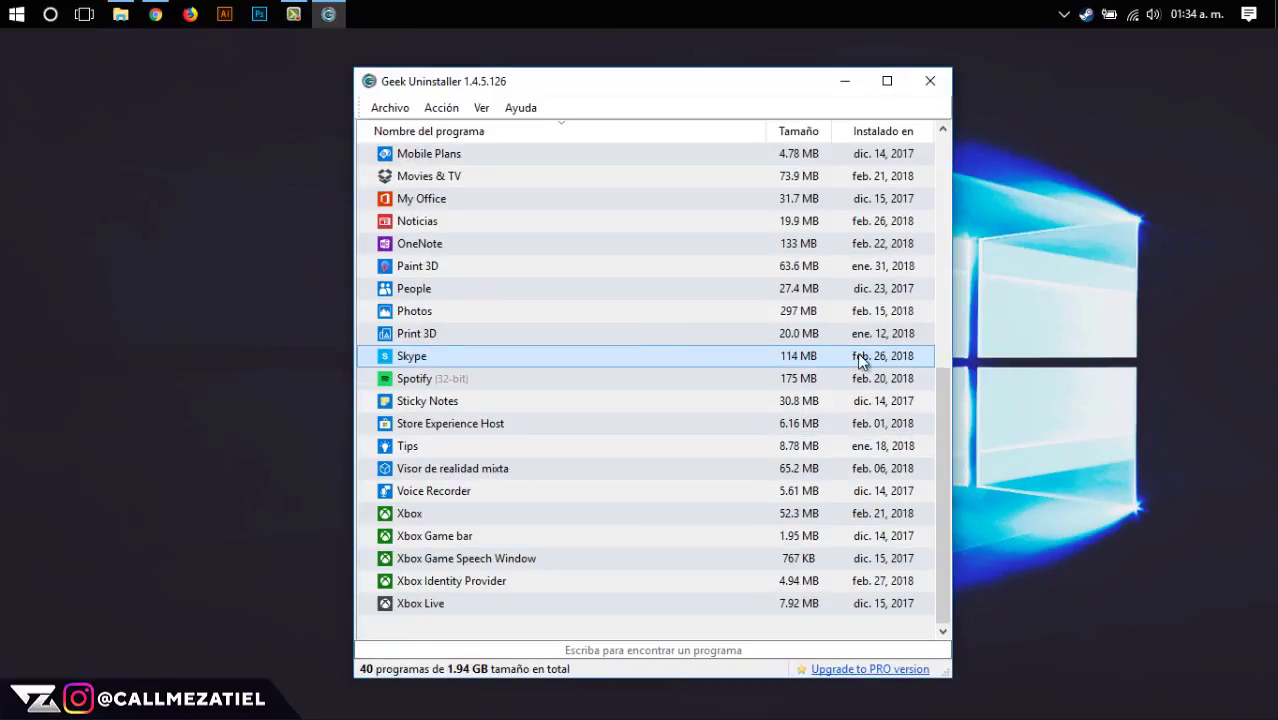
- Switch the program list back from Windows Store apps to desktop apps
{"action": "left_click_drag", "start_coordinate": [943, 502], "coordinate": [947, 172]}
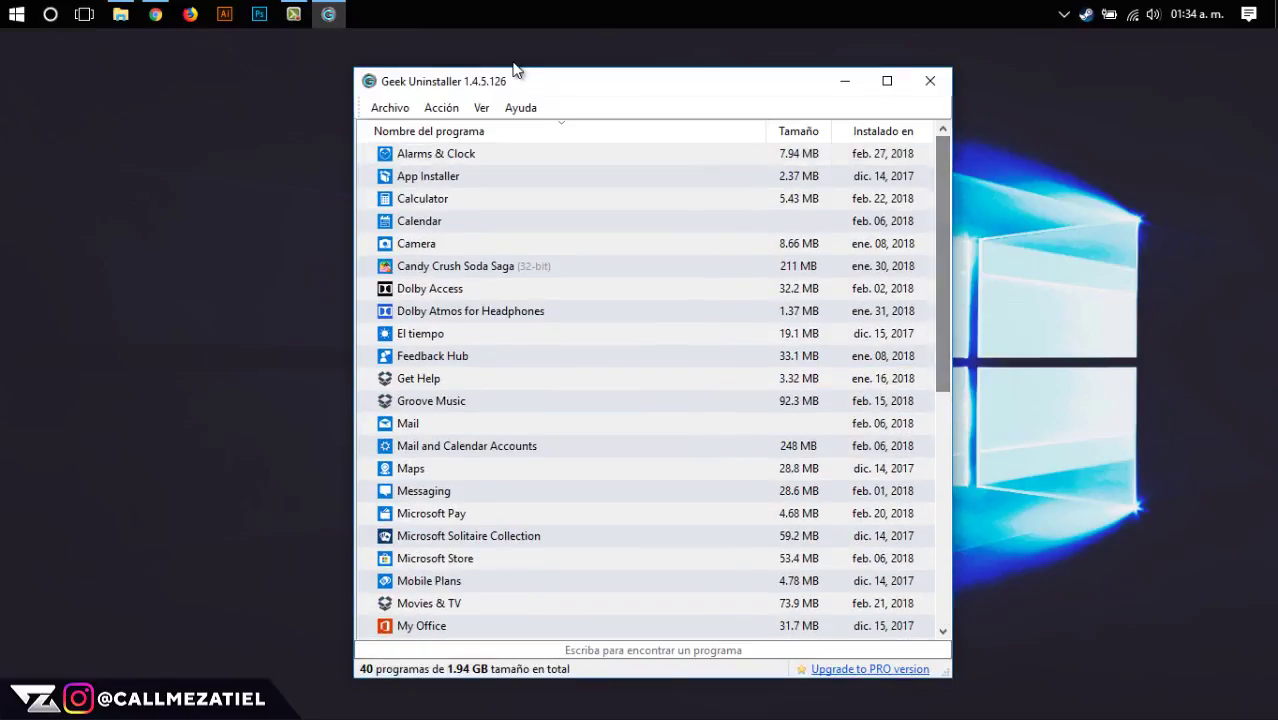
{"action": "left_click", "coordinate": [480, 107]}
{"action": "left_click", "coordinate": [507, 132]}
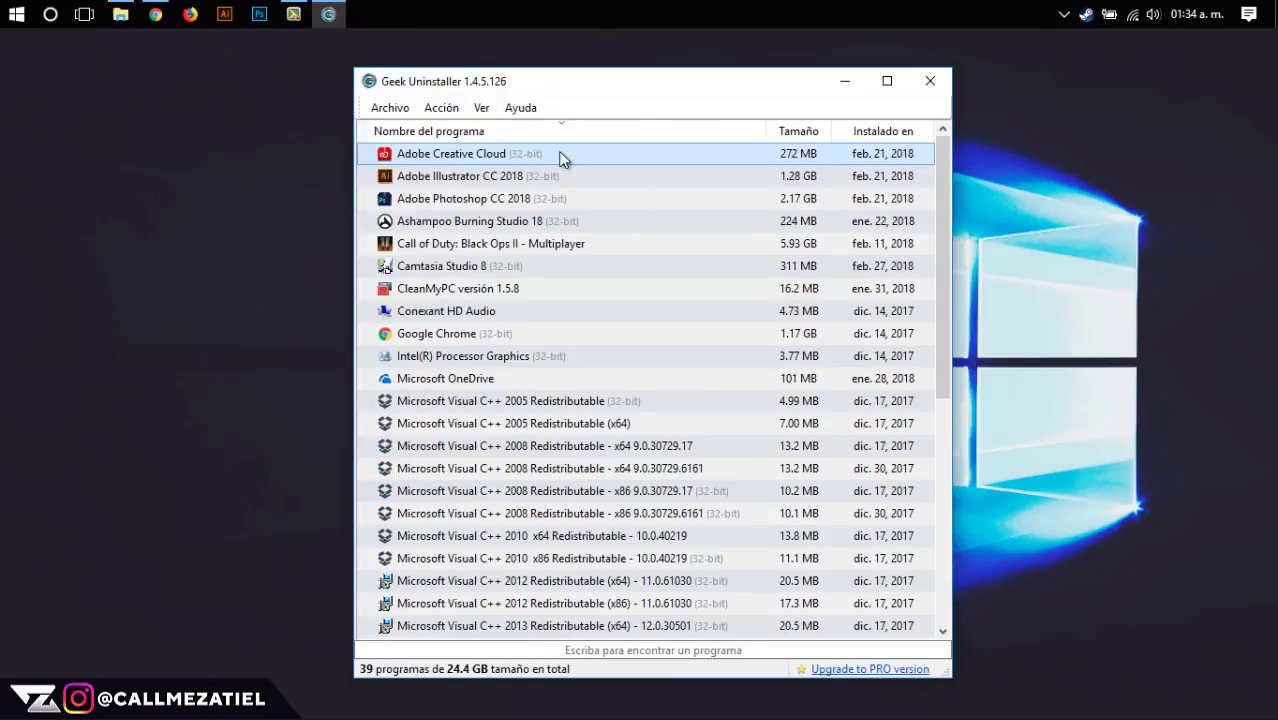
- Examine the uninstall, forced removal and entry removal options offered for desktop programs such as Microsoft OneDrive, without running any
{"action": "left_click", "coordinate": [520, 107]}
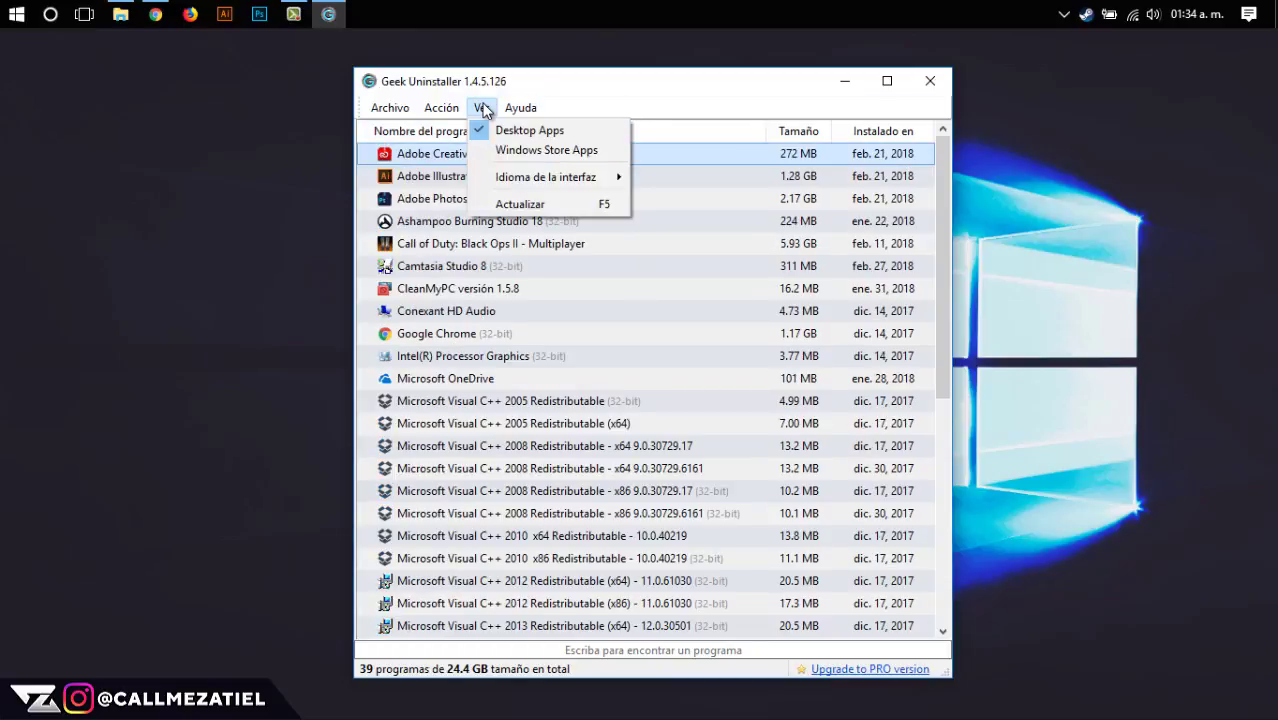
{"action": "mouse_move", "coordinate": [441, 108]}
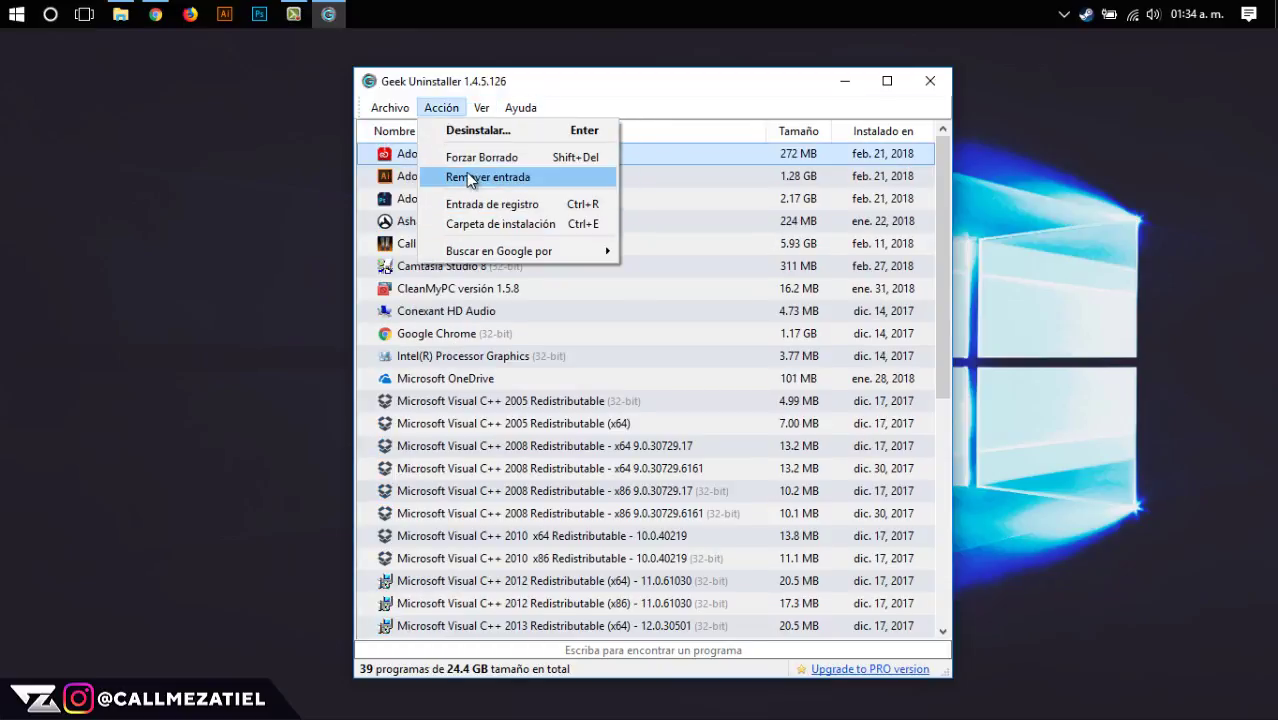
{"action": "left_click", "coordinate": [505, 333]}
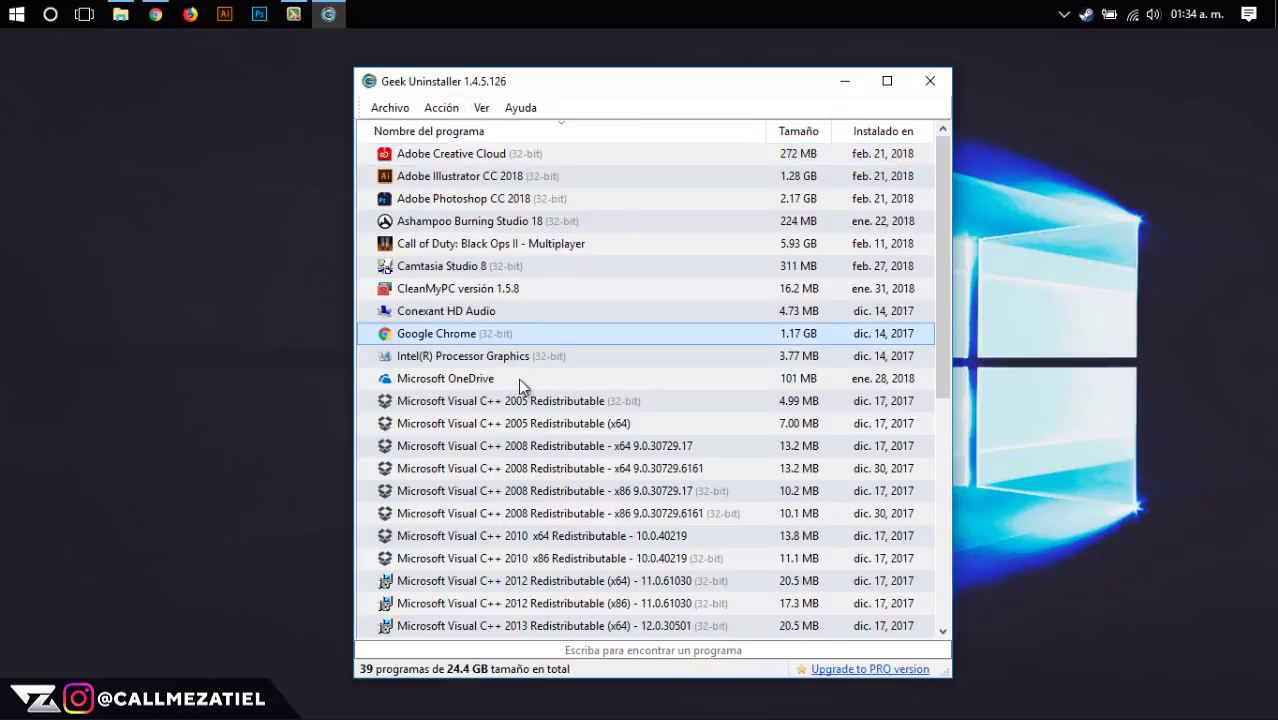
{"action": "left_click", "coordinate": [510, 378]}
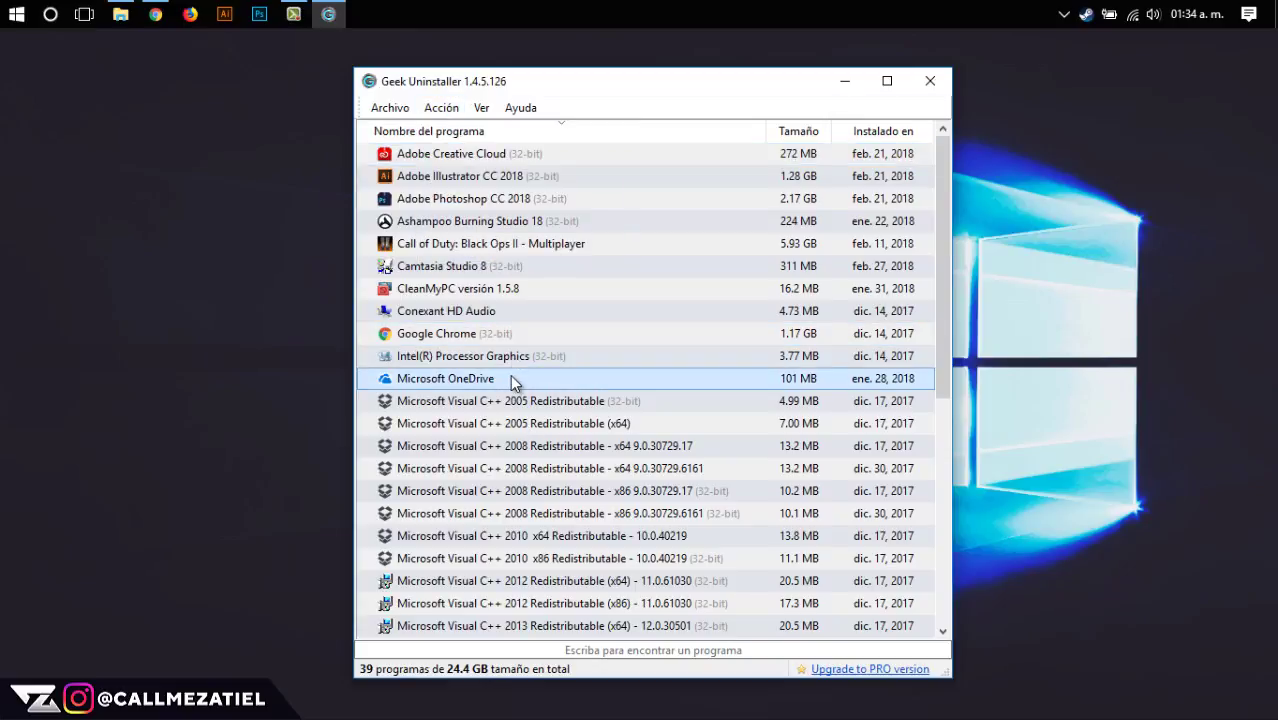
{"action": "left_click", "coordinate": [441, 108]}
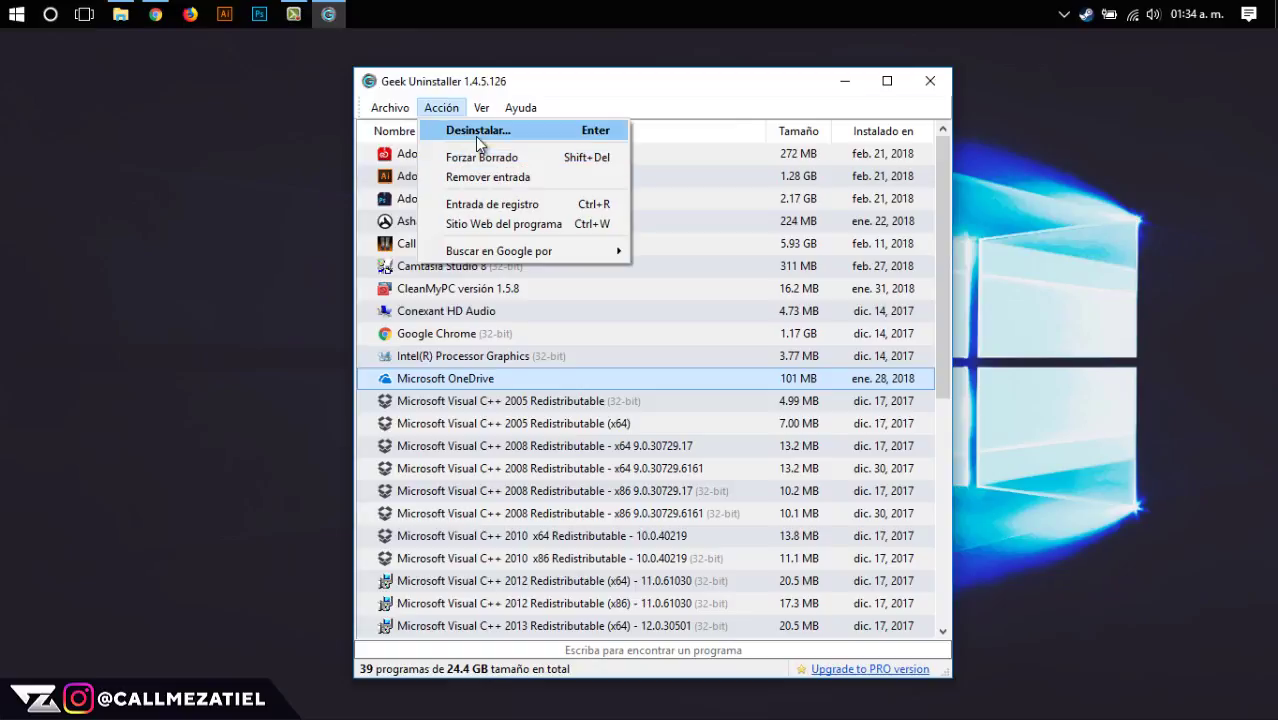
{"action": "left_click", "coordinate": [610, 370]}
{"action": "right_click", "coordinate": [563, 382]}
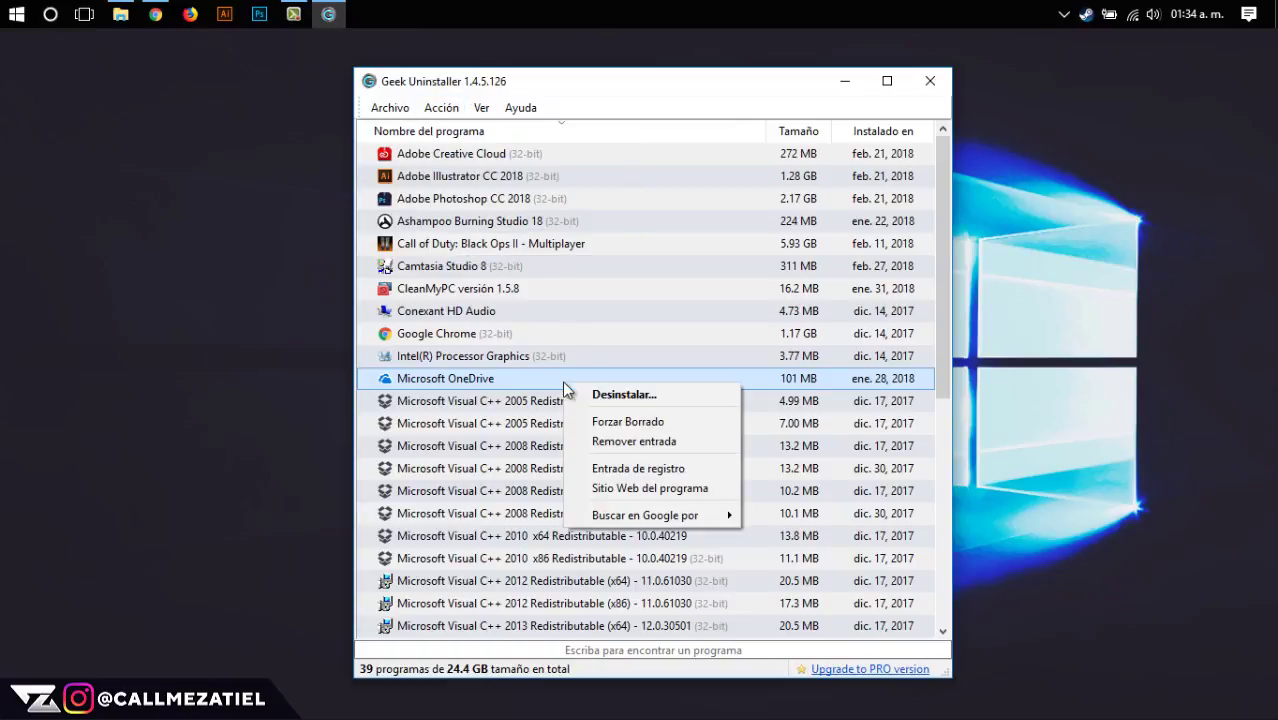
{"action": "left_click", "coordinate": [390, 107]}
{"action": "left_click", "coordinate": [628, 84]}
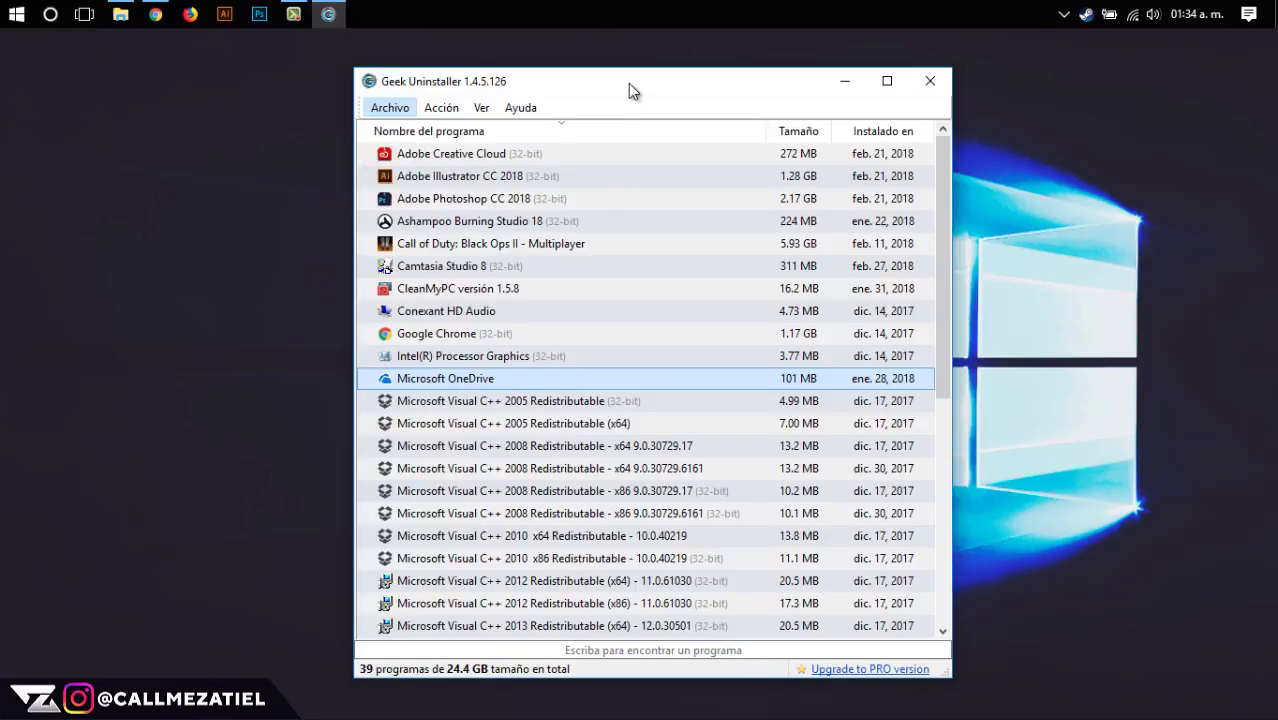